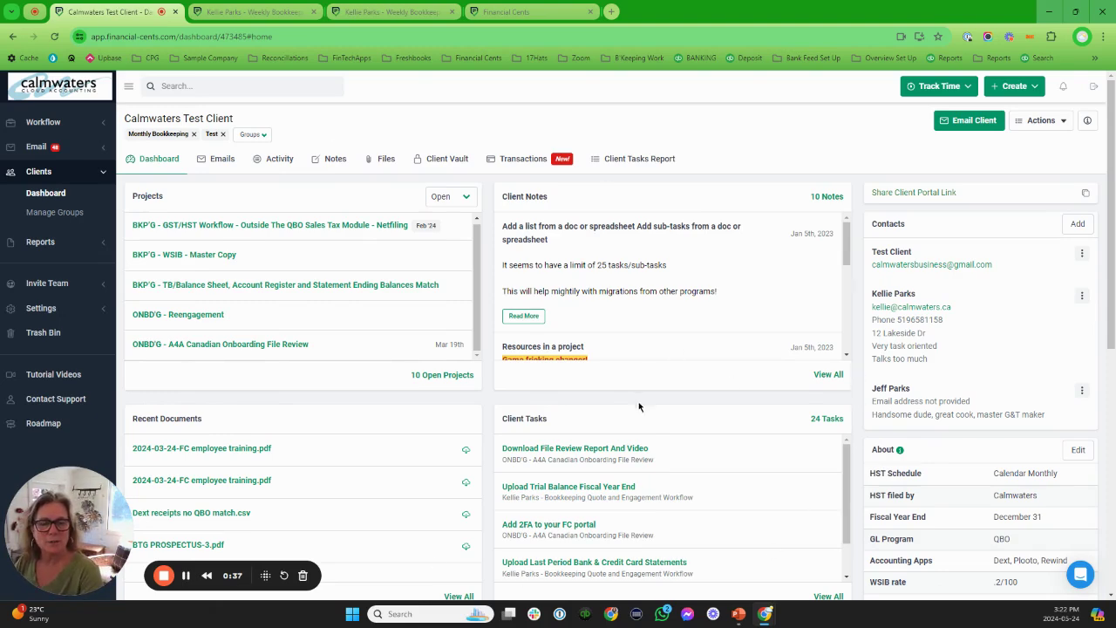
Go to the test client's stored Files through its Notes section.
scroll(641, 418, "down", 3)
scroll(643, 444, "up", 1)
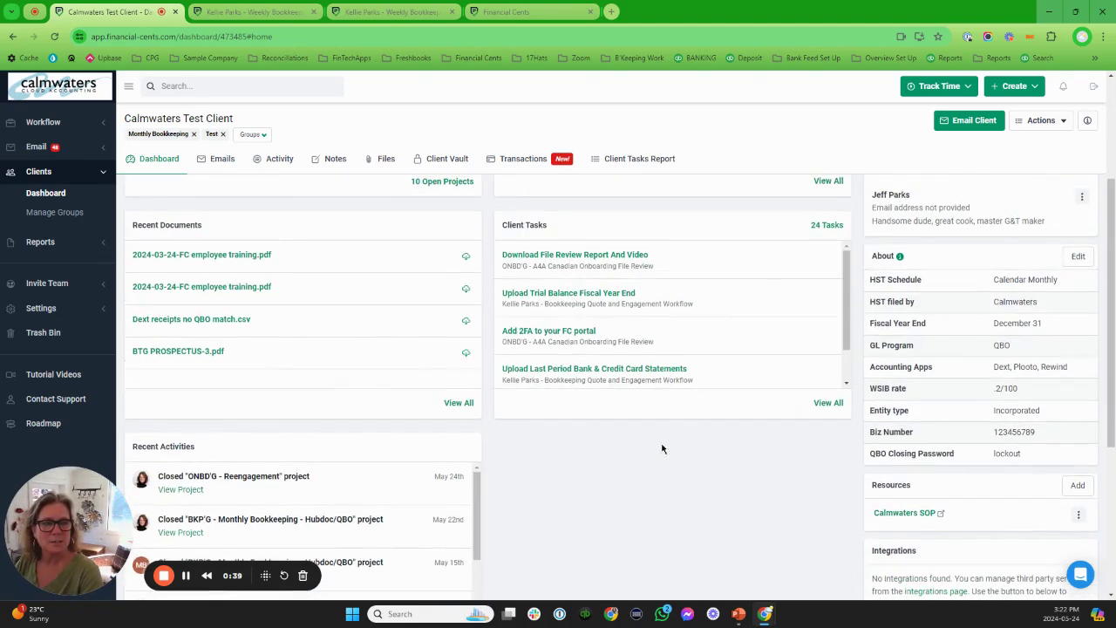
scroll(1001, 407, "up", 2)
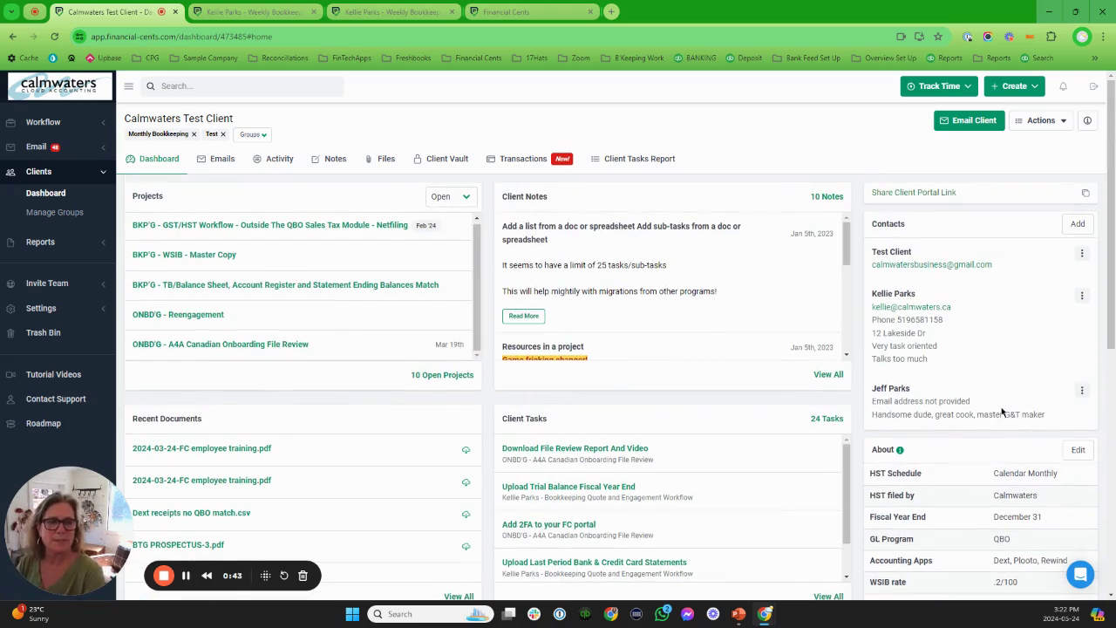
left_click(334, 164)
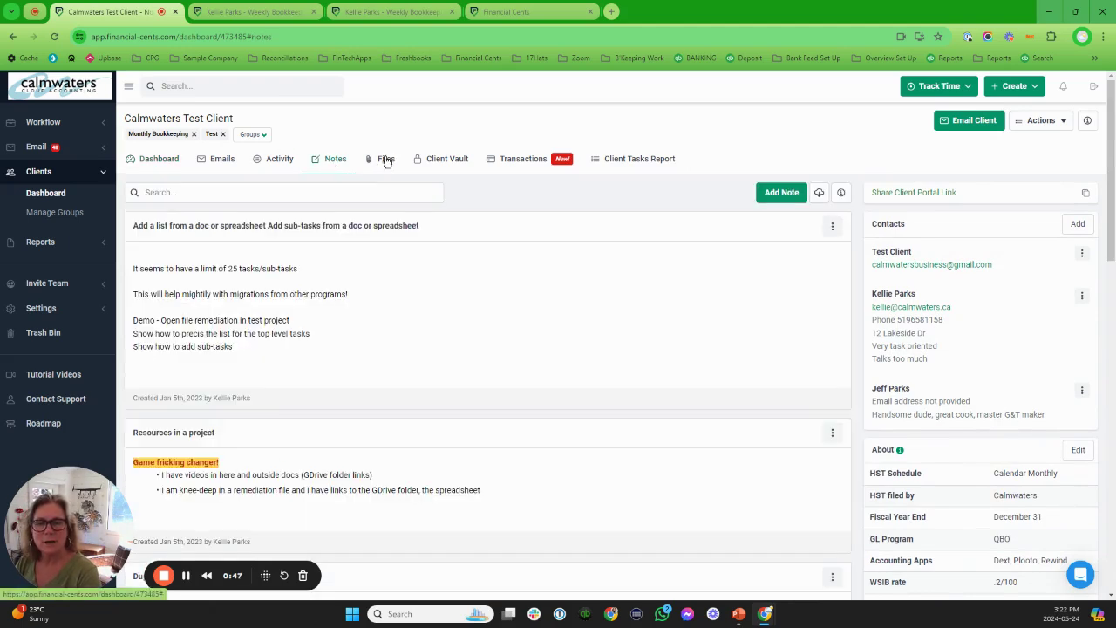
left_click(387, 161)
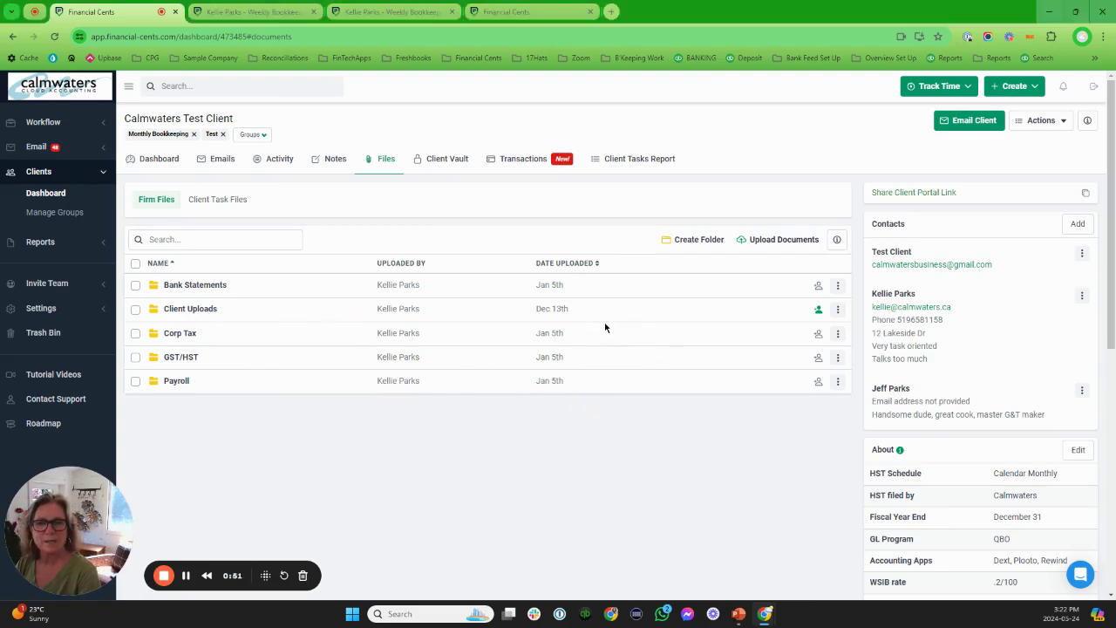
Upload the 2024-03-24-FC employee training PDF, preview it, then move it into Bank Statements.
left_click_drag(606, 328, 606, 328)
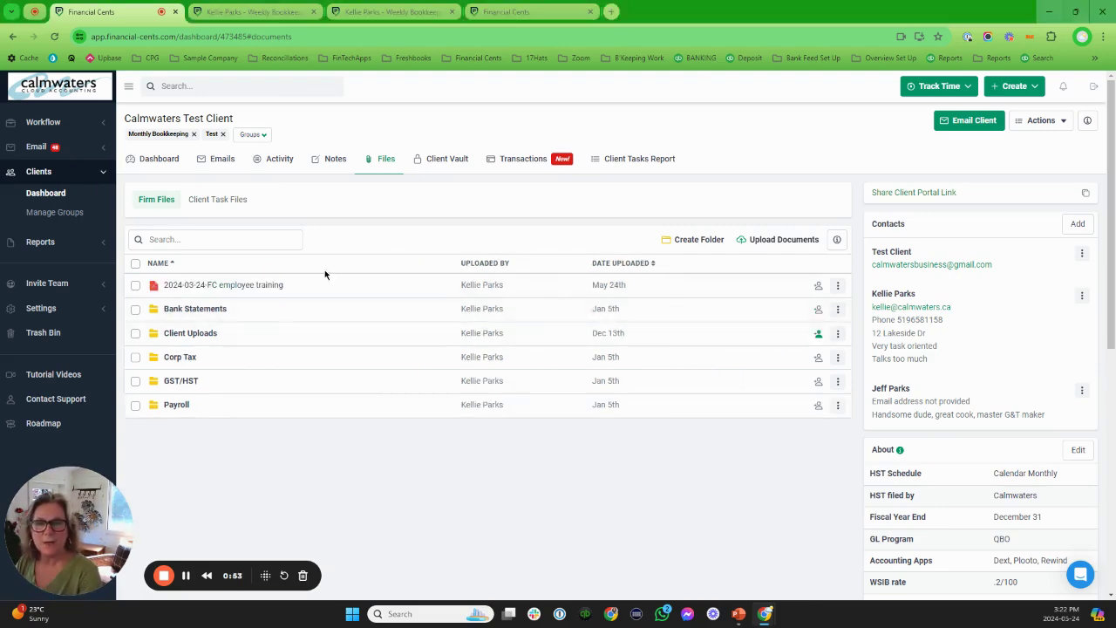
left_click(267, 281)
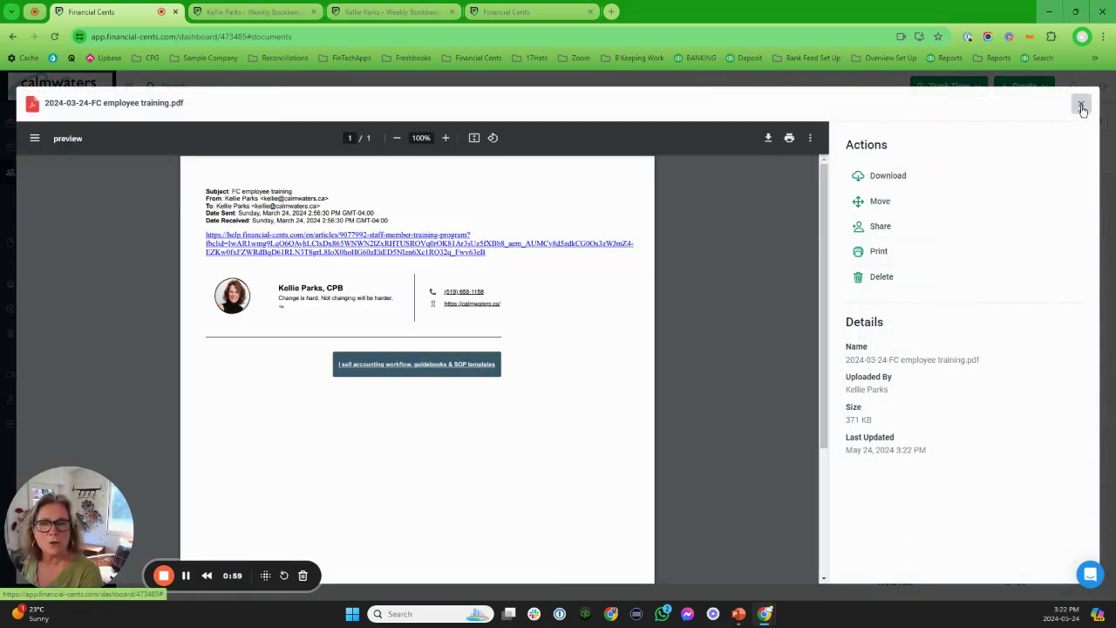
left_click(1081, 106)
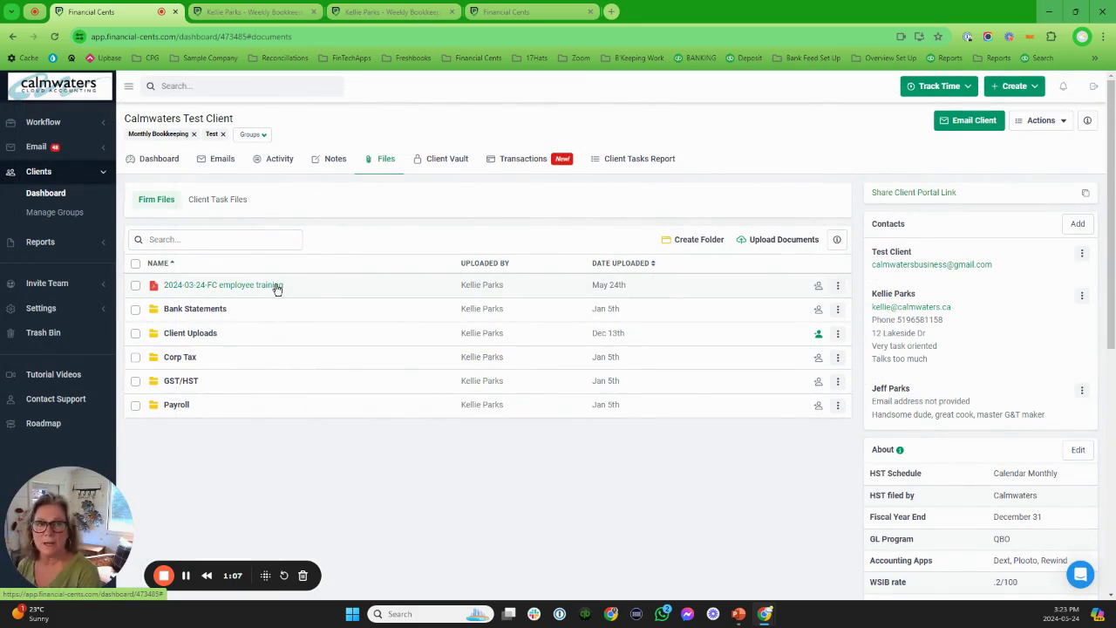
left_click_drag(277, 288, 271, 314)
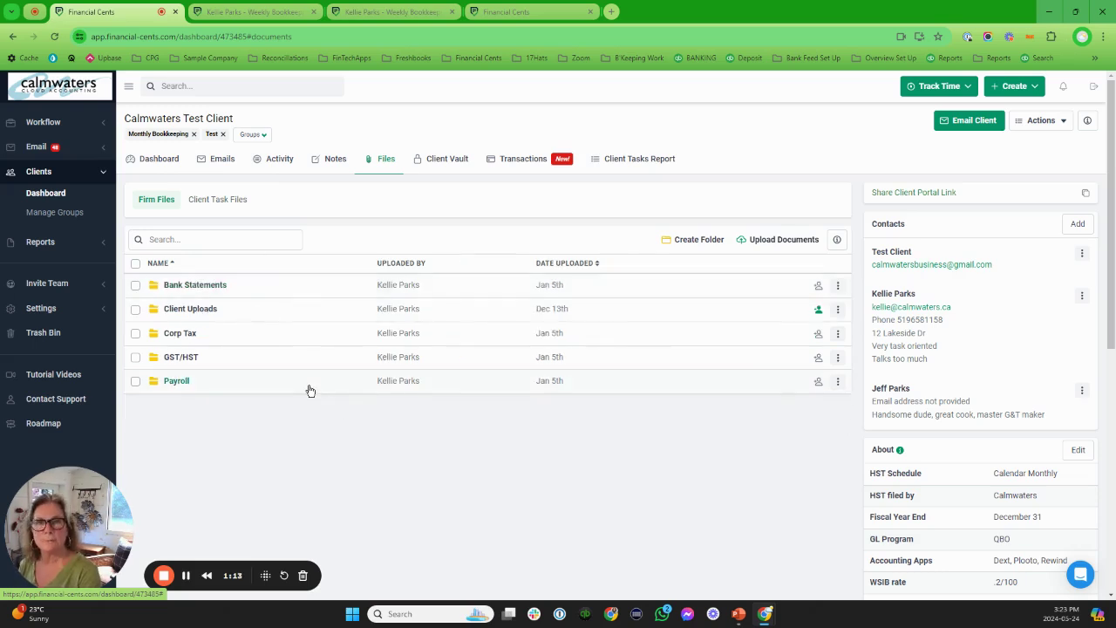
From the test client's dashboard, search the workspace for 'fri' to find the 'Resources in a project' note.
left_click(164, 164)
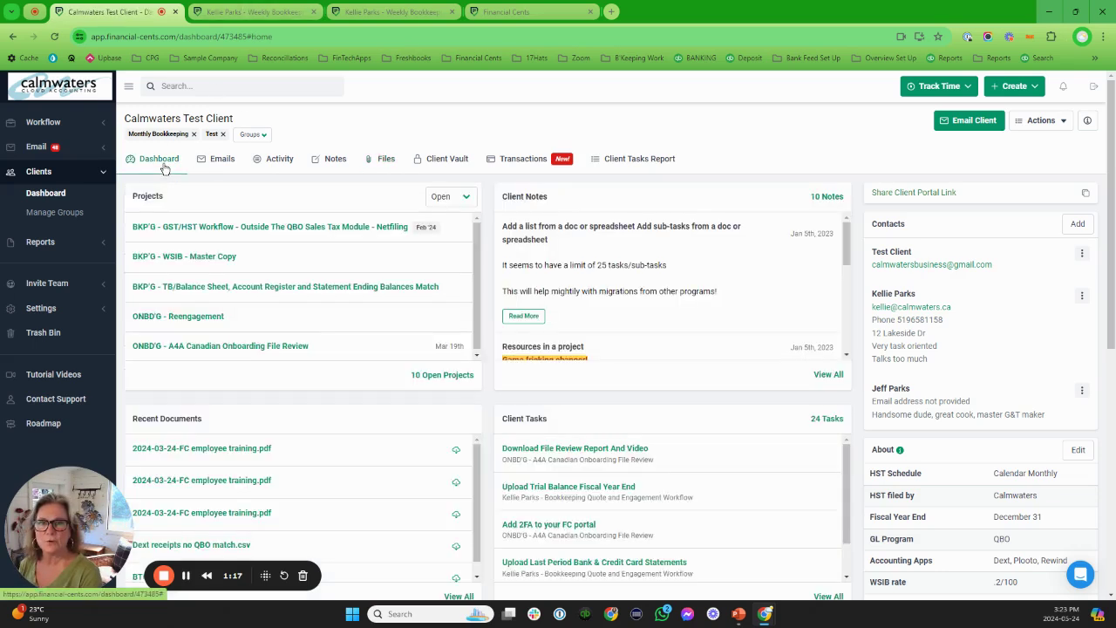
left_click(216, 80)
type("fri")
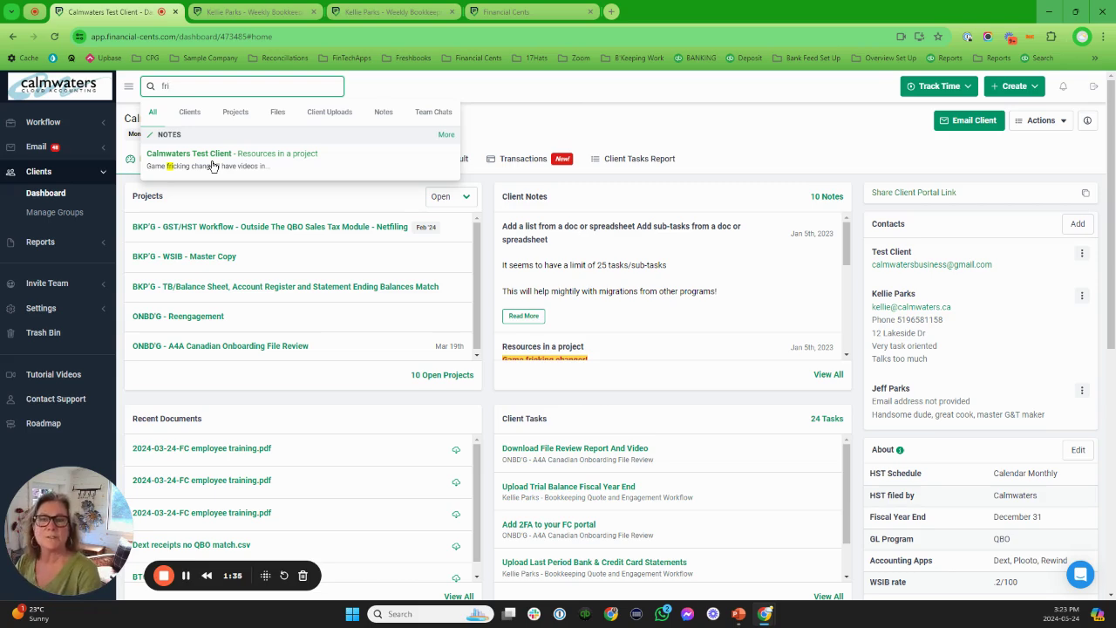
In Weekly Bookkeeping - QBO/Dext, make Review Accounts Receivable depend on Verify File.
left_click(284, 12)
scroll(311, 284, "down", 3)
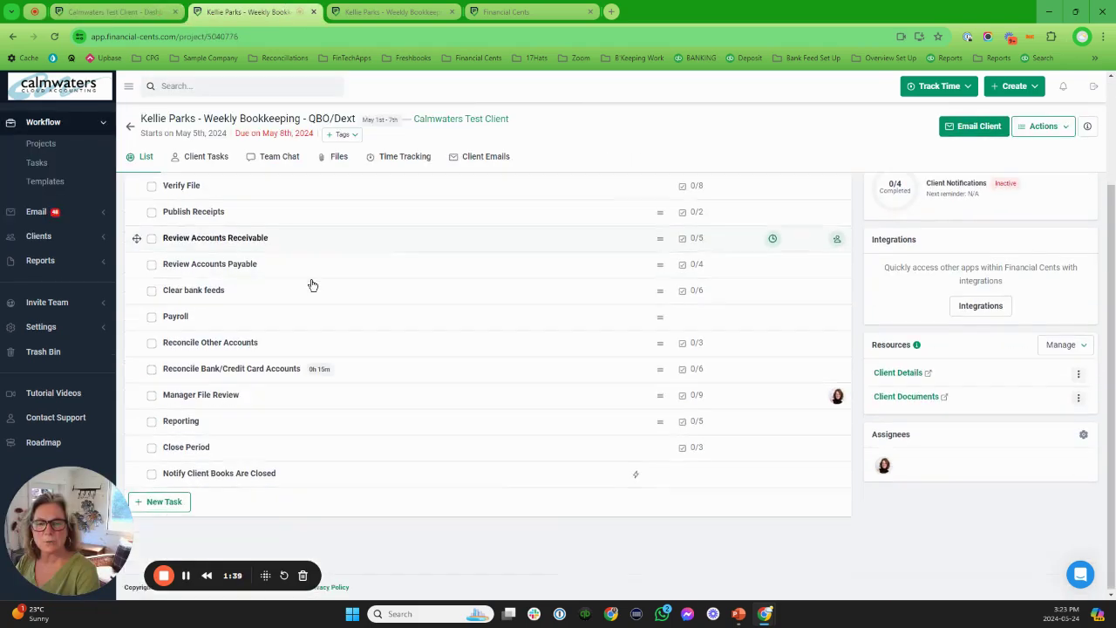
scroll(325, 327, "up", 3)
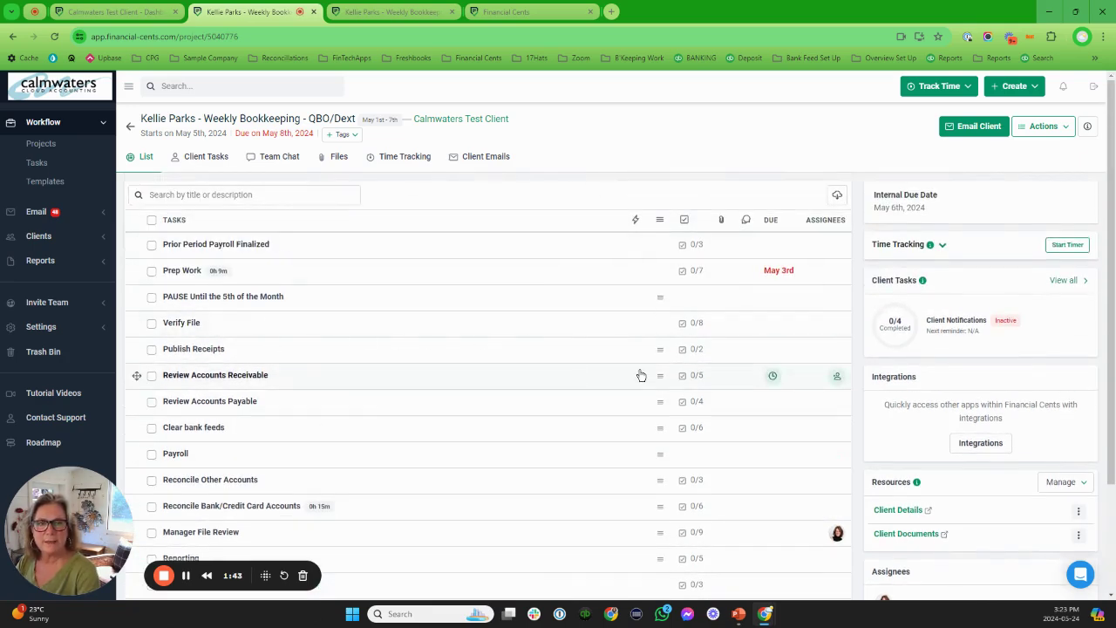
left_click(258, 375)
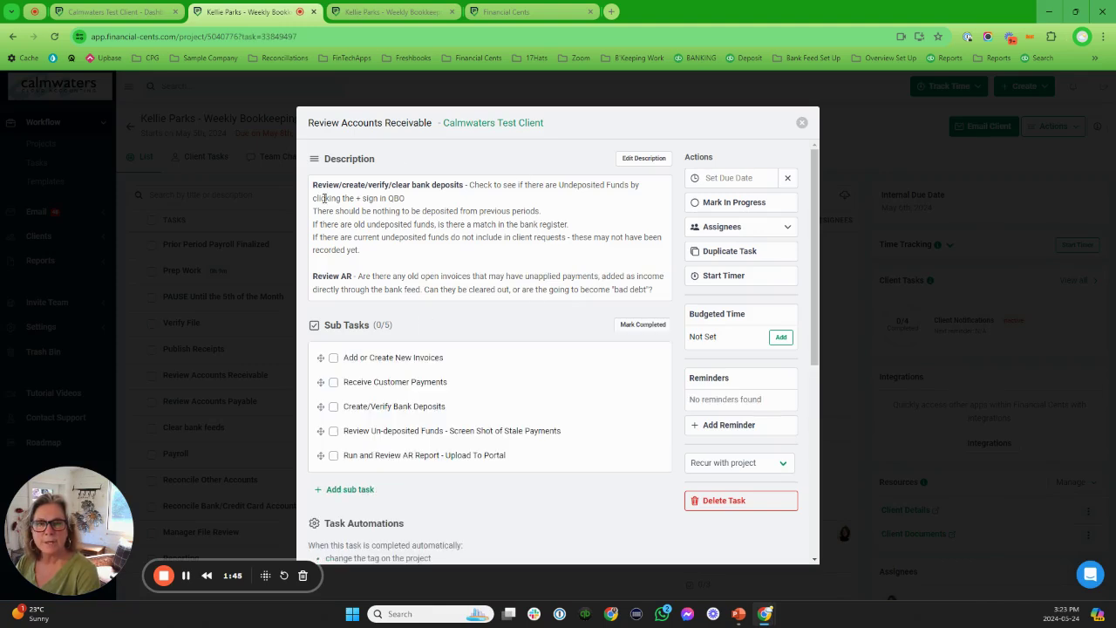
scroll(500, 244, "down", 3)
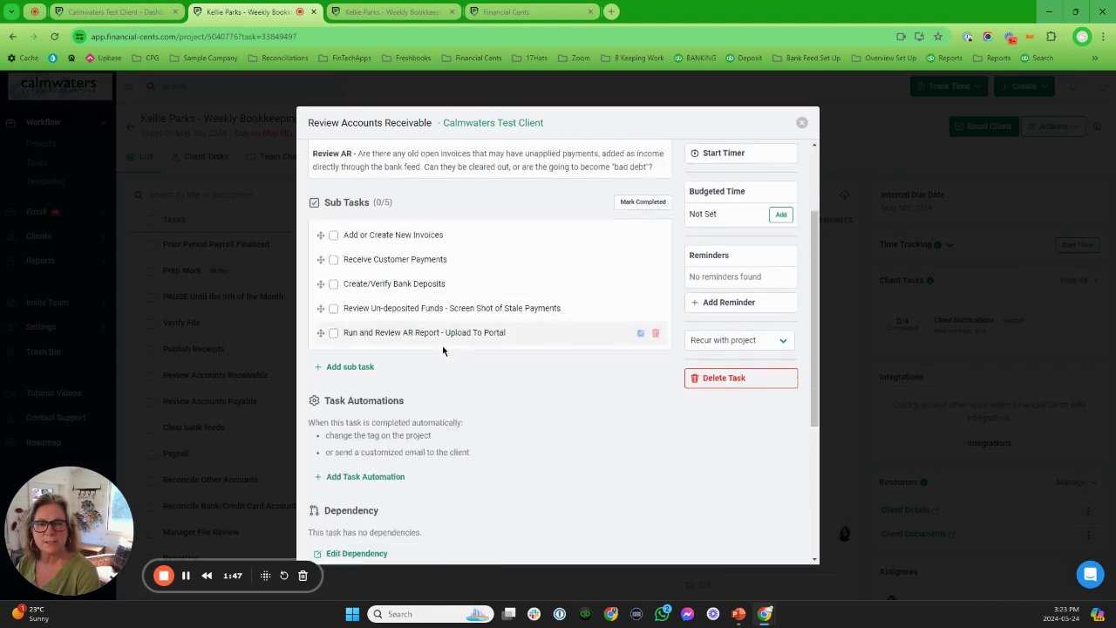
scroll(487, 398, "down", 1)
left_click(361, 387)
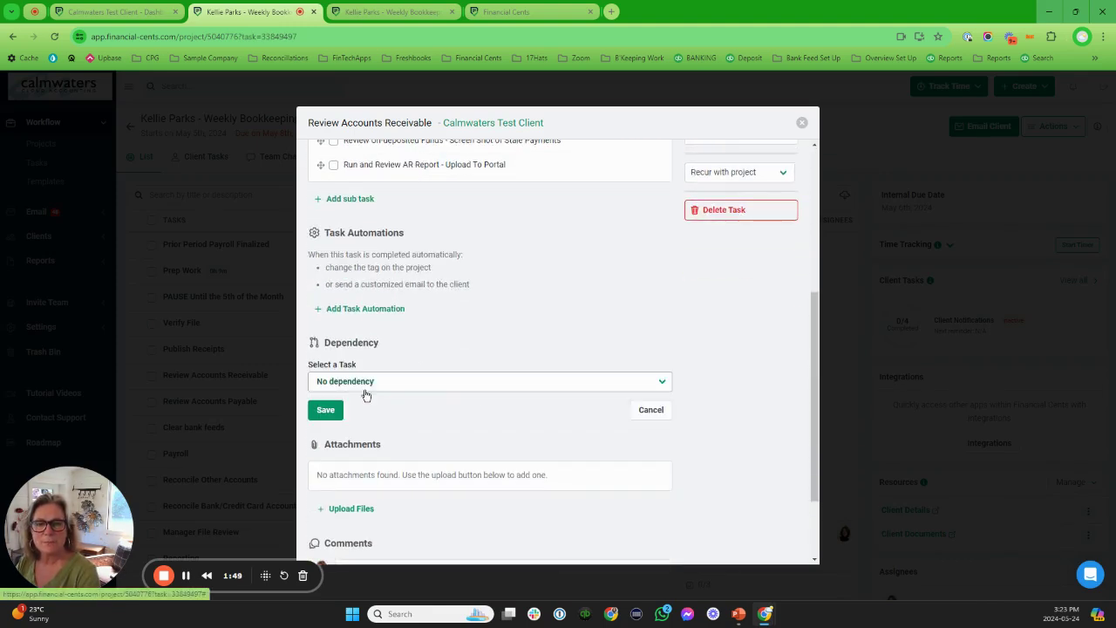
left_click(361, 381)
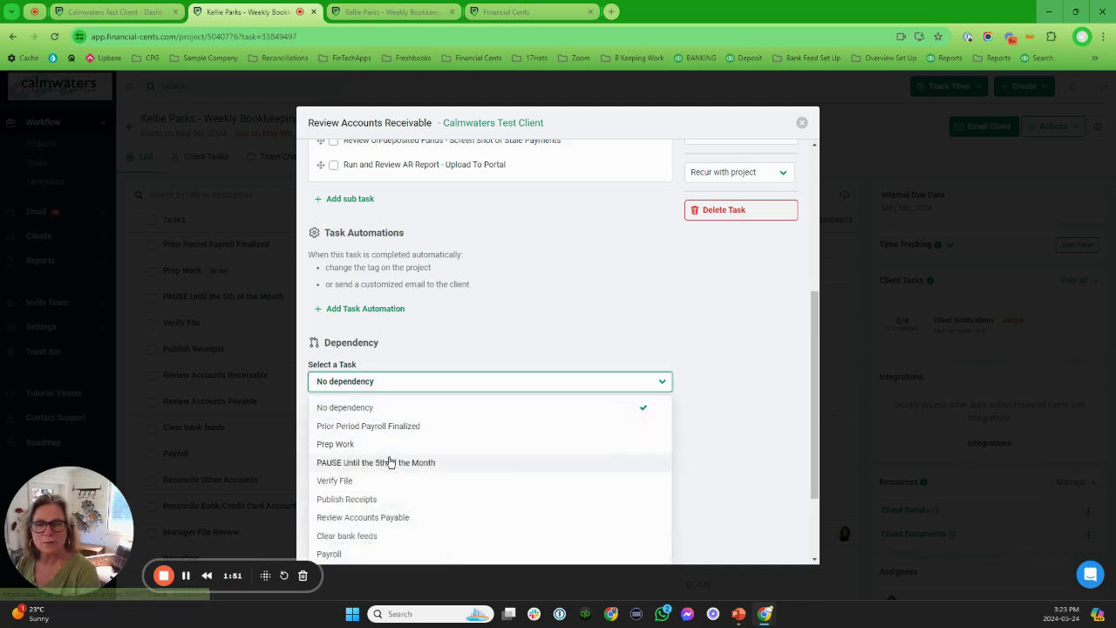
left_click(342, 482)
left_click(323, 410)
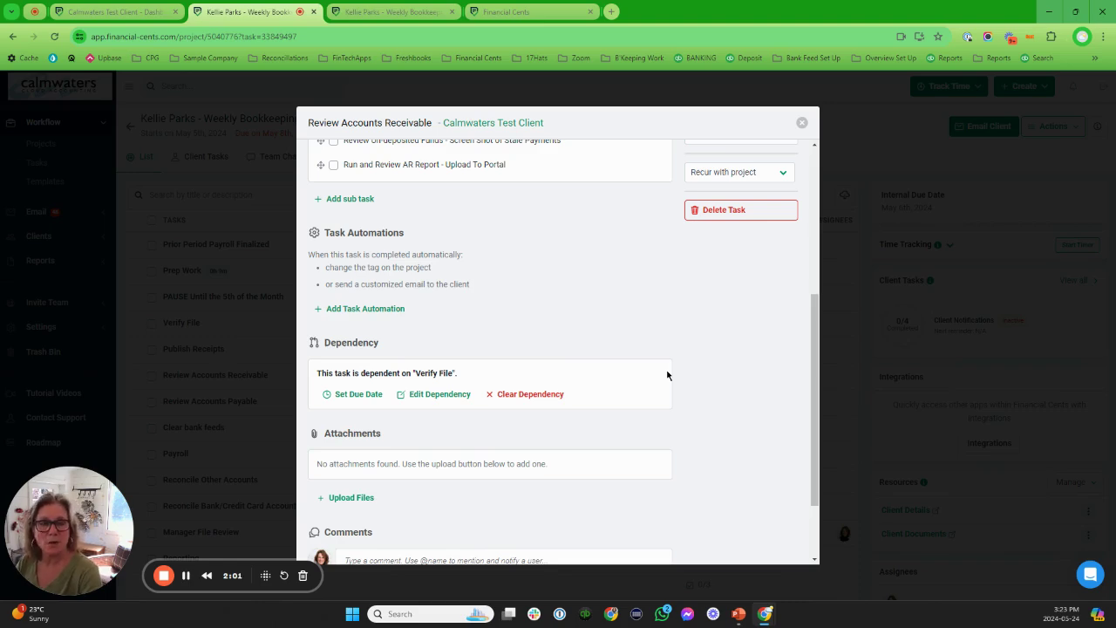
scroll(643, 391, "down", 2)
scroll(550, 297, "up", 4)
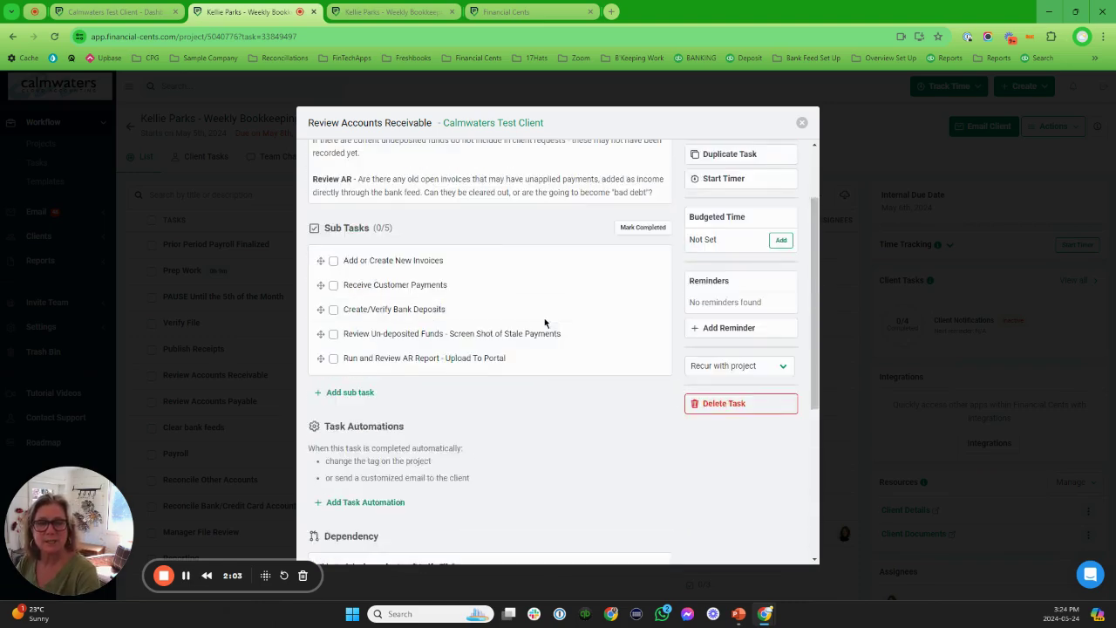
Mark all Weekly Bookkeeping - QBO/Dext tasks and subtasks completed so the project becomes Closed.
left_click(802, 124)
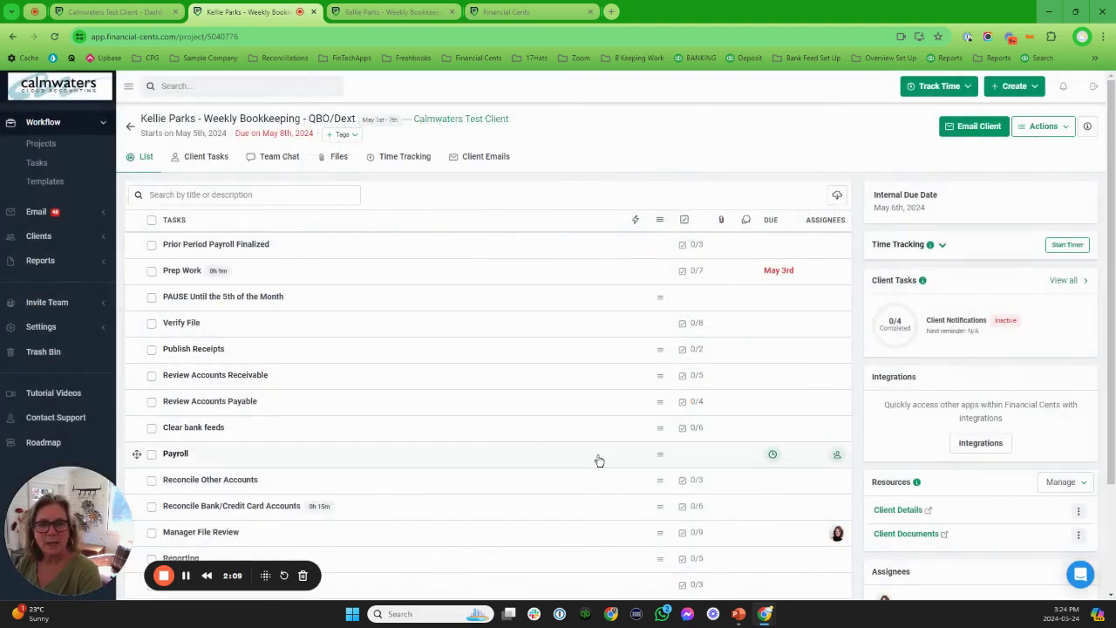
left_click(212, 376)
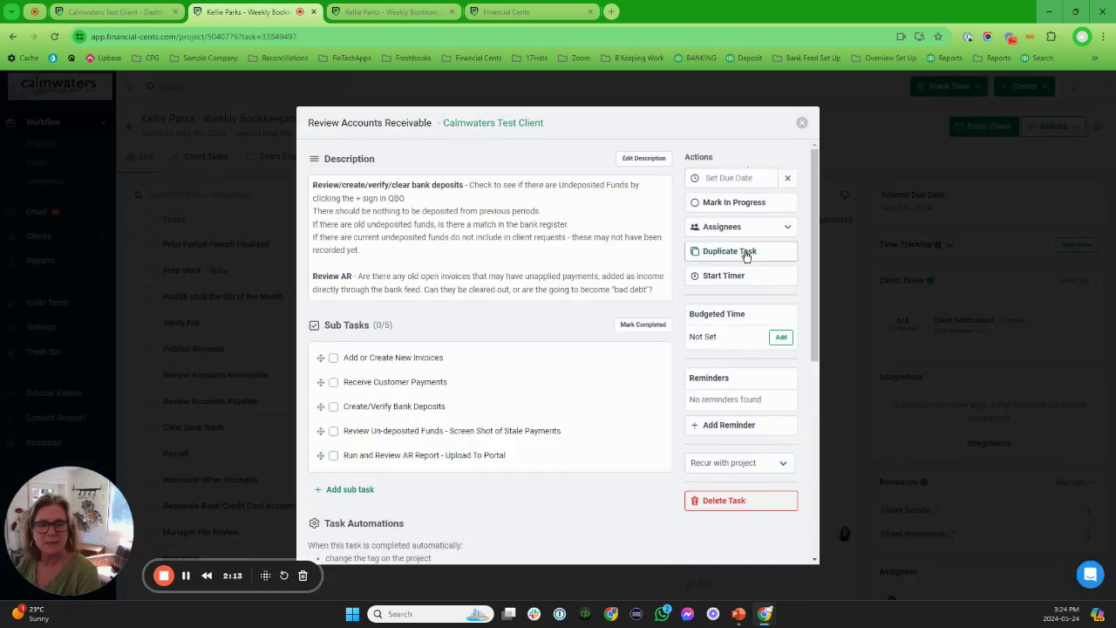
scroll(514, 381, "down", 1)
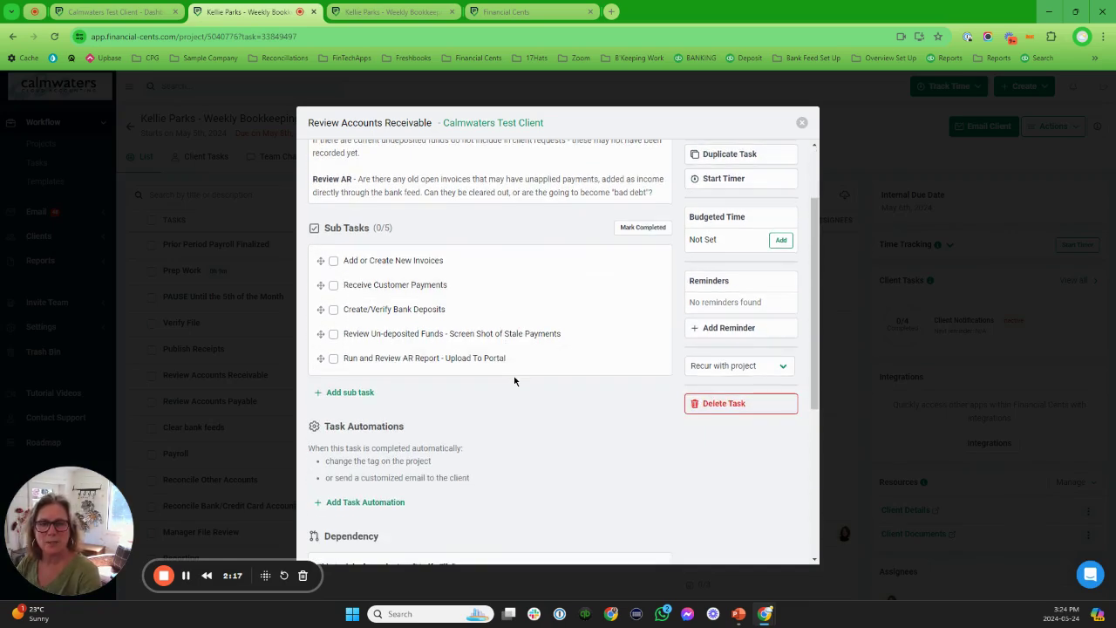
scroll(514, 381, "up", 1)
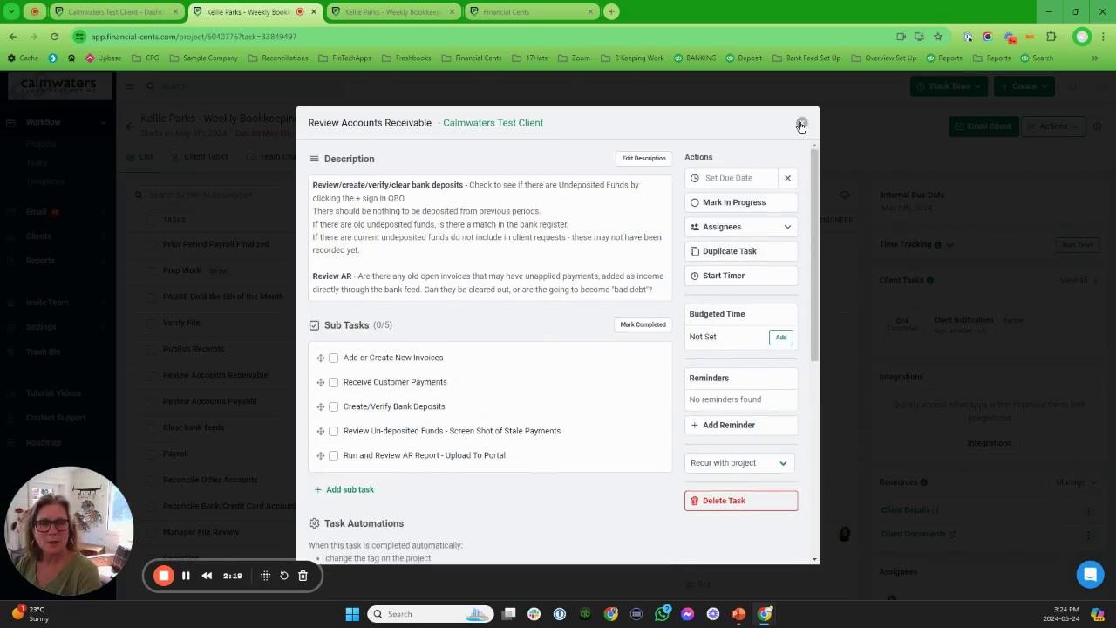
left_click(802, 127)
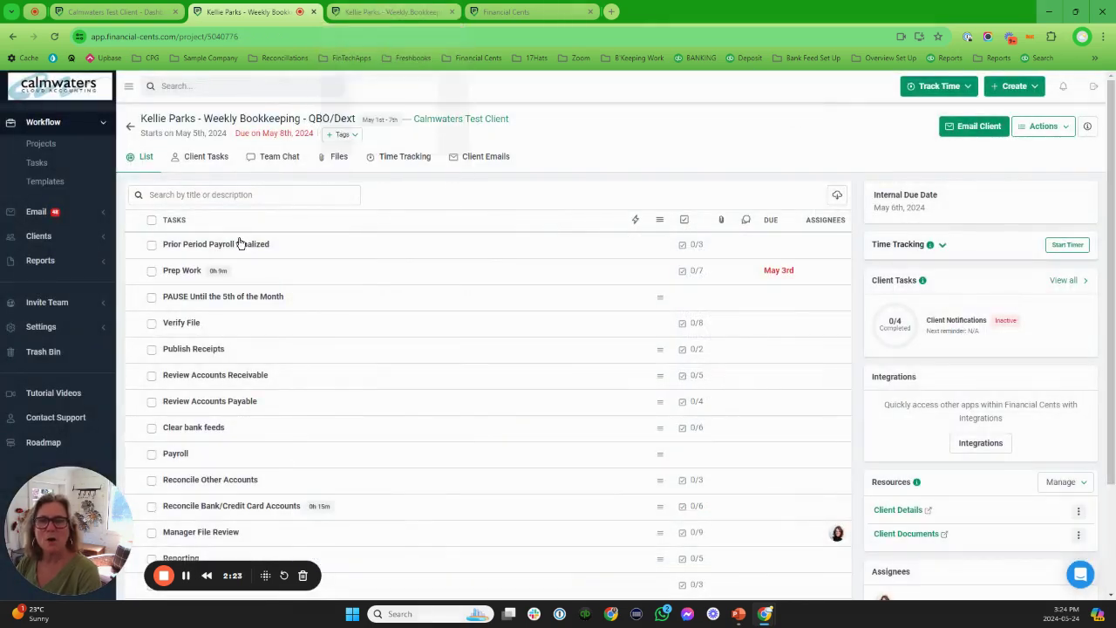
left_click(151, 221)
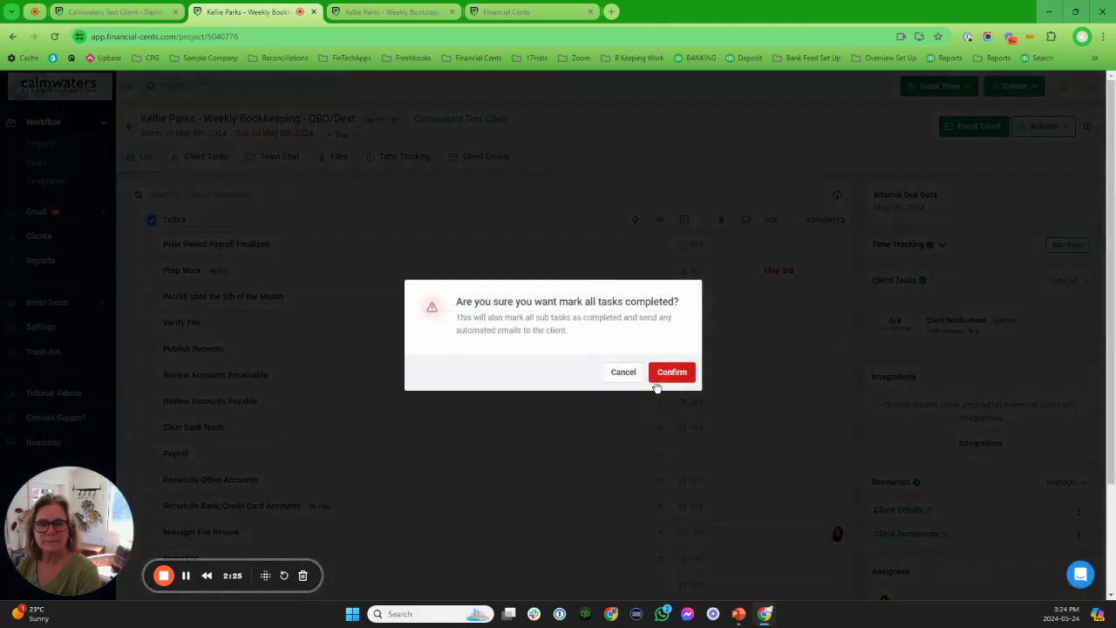
left_click(665, 375)
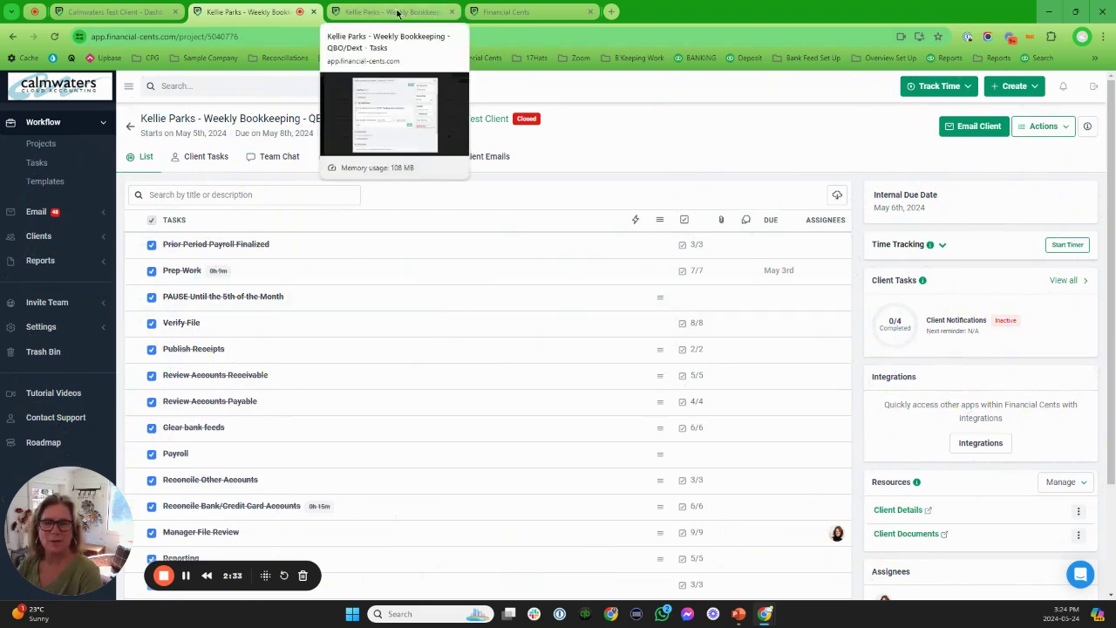
Preview the YE/RVW - Fiscal Engagement Renewal Survey email in Notify Client Books Are Closed's automations.
left_click(397, 13)
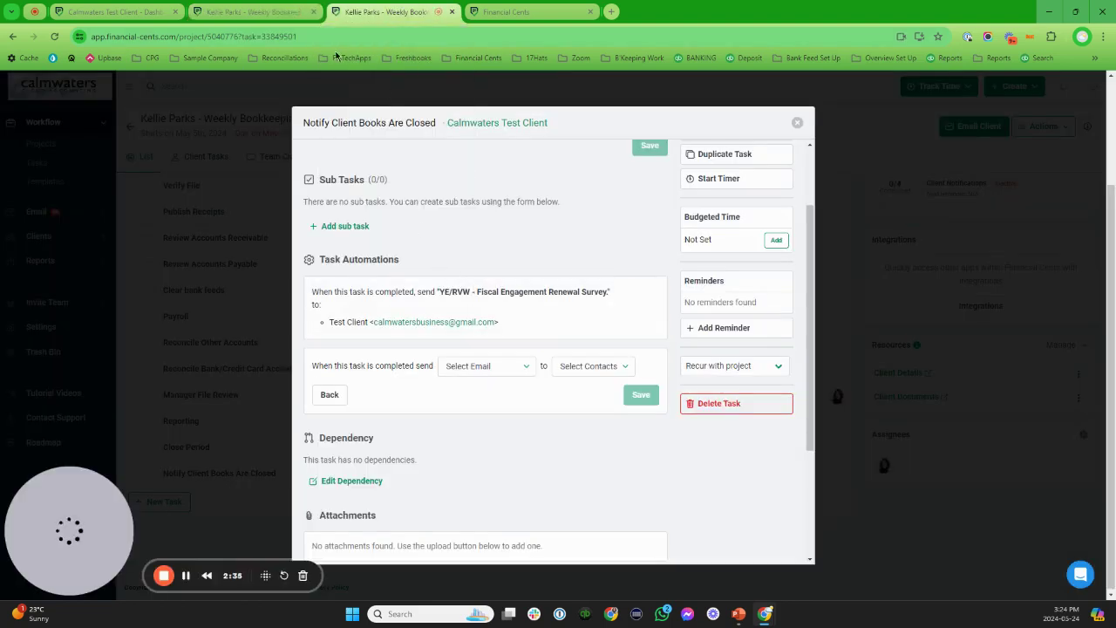
left_click(246, 12)
scroll(361, 466, "down", 2)
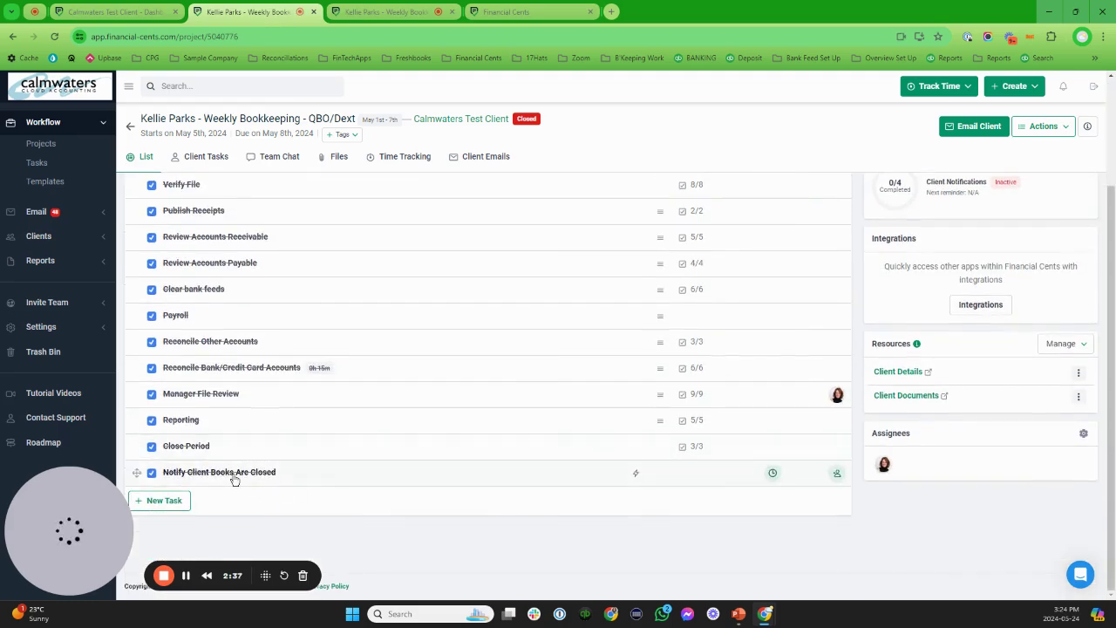
left_click(262, 478)
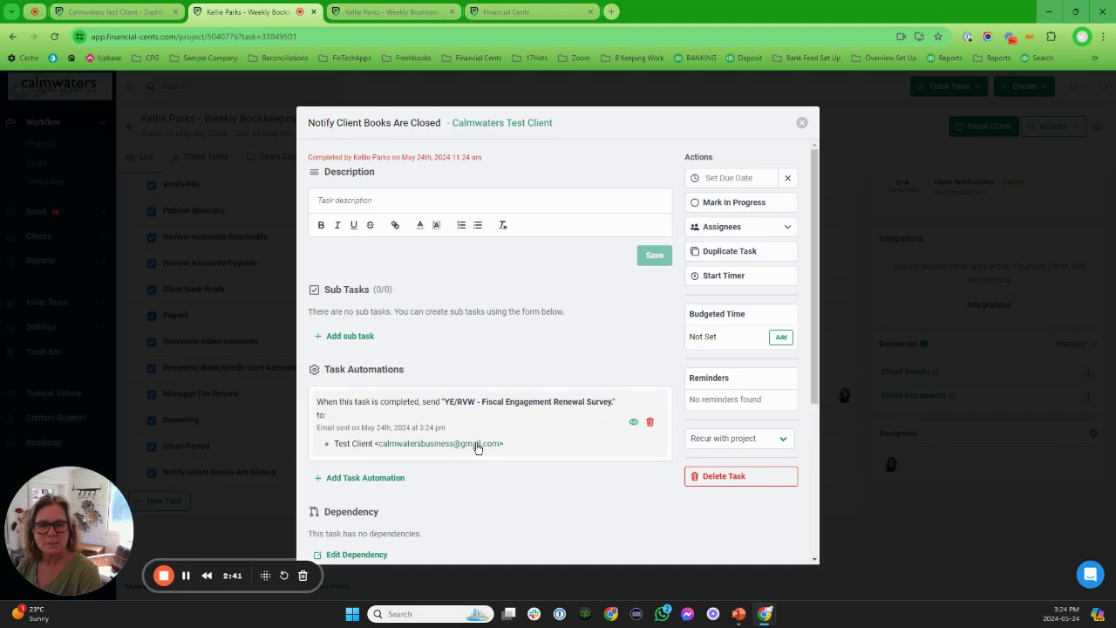
scroll(564, 436, "down", 3)
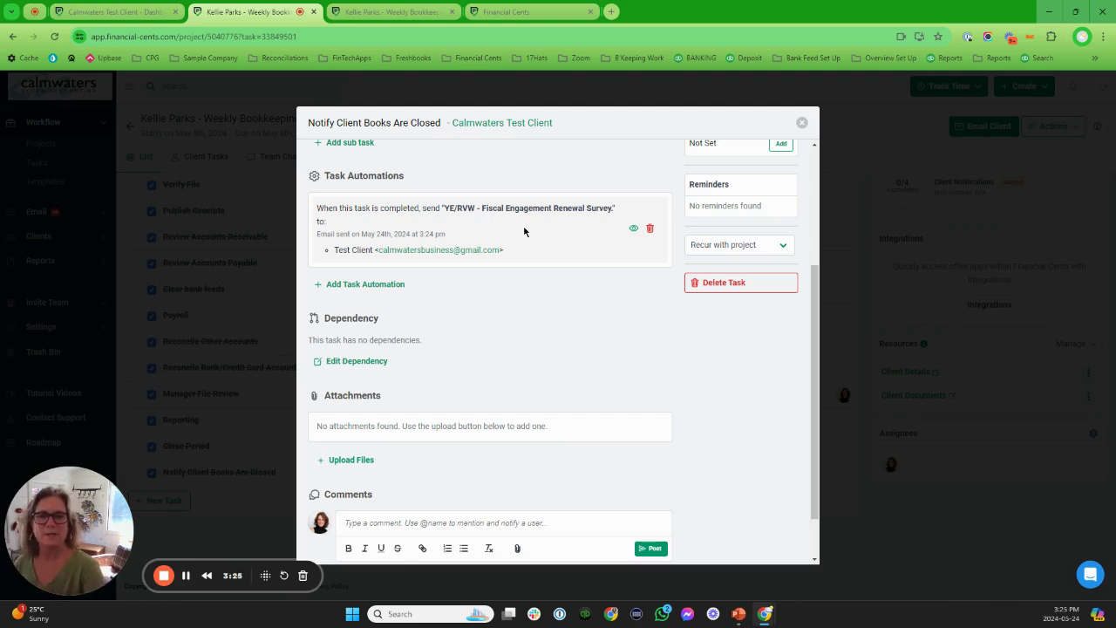
left_click(634, 229)
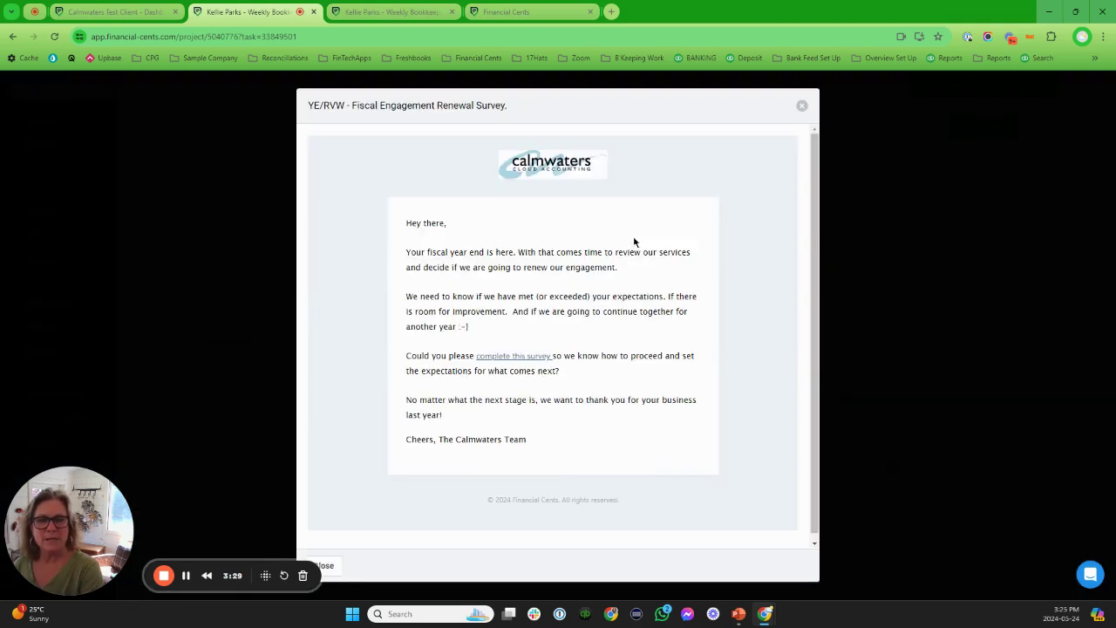
Start a 'Send email to client' automation on Notify Client Books Are Closed and check available contacts.
left_click(802, 106)
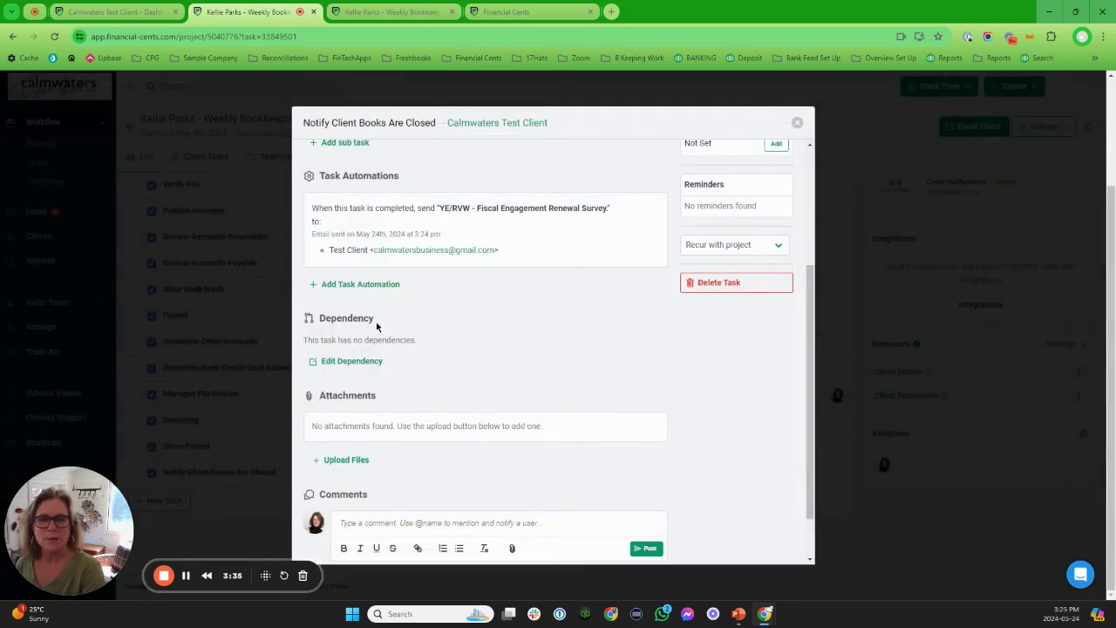
left_click(375, 284)
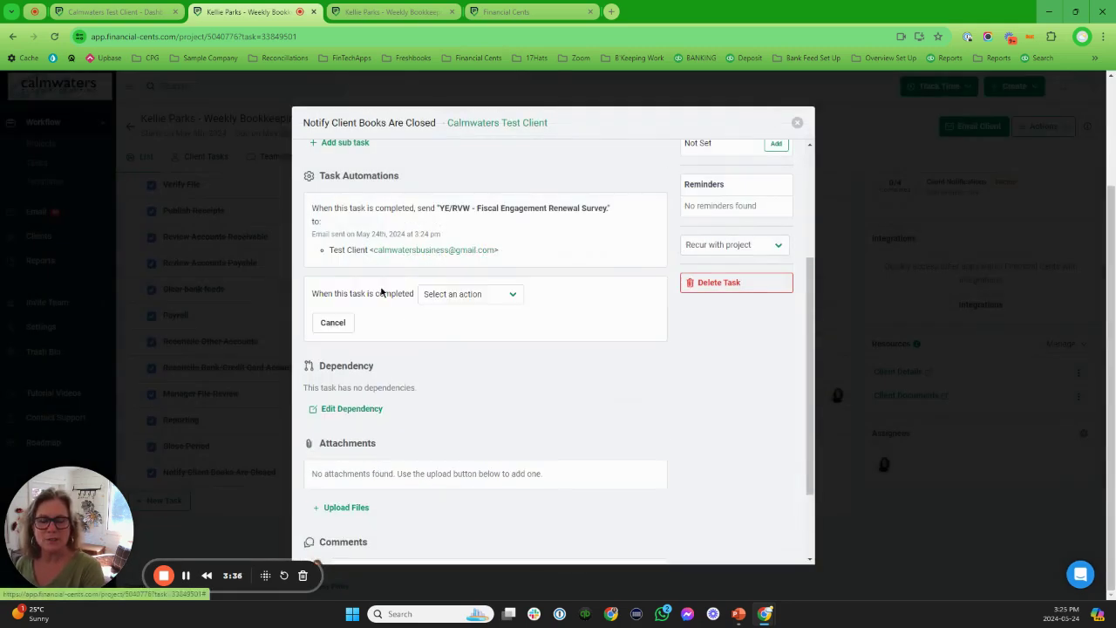
left_click(462, 301)
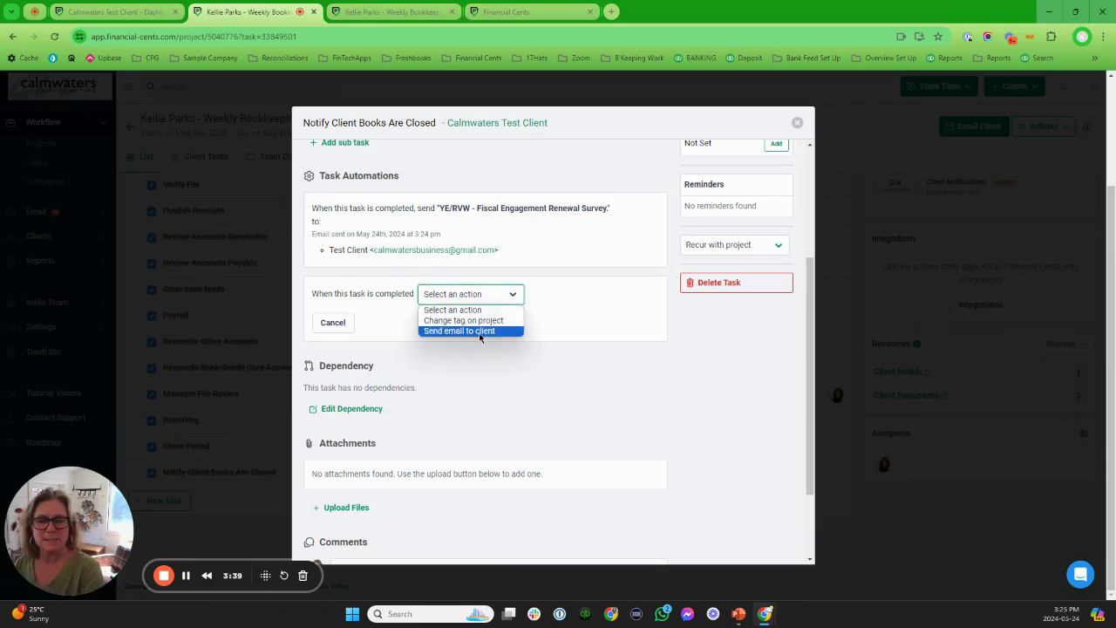
left_click(480, 332)
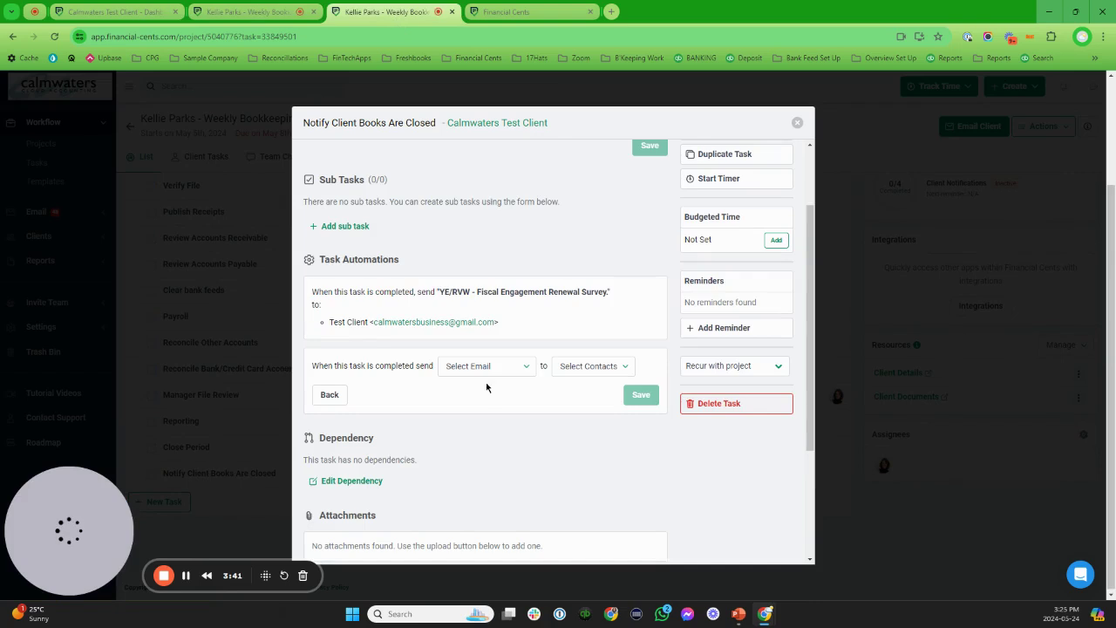
left_click(579, 368)
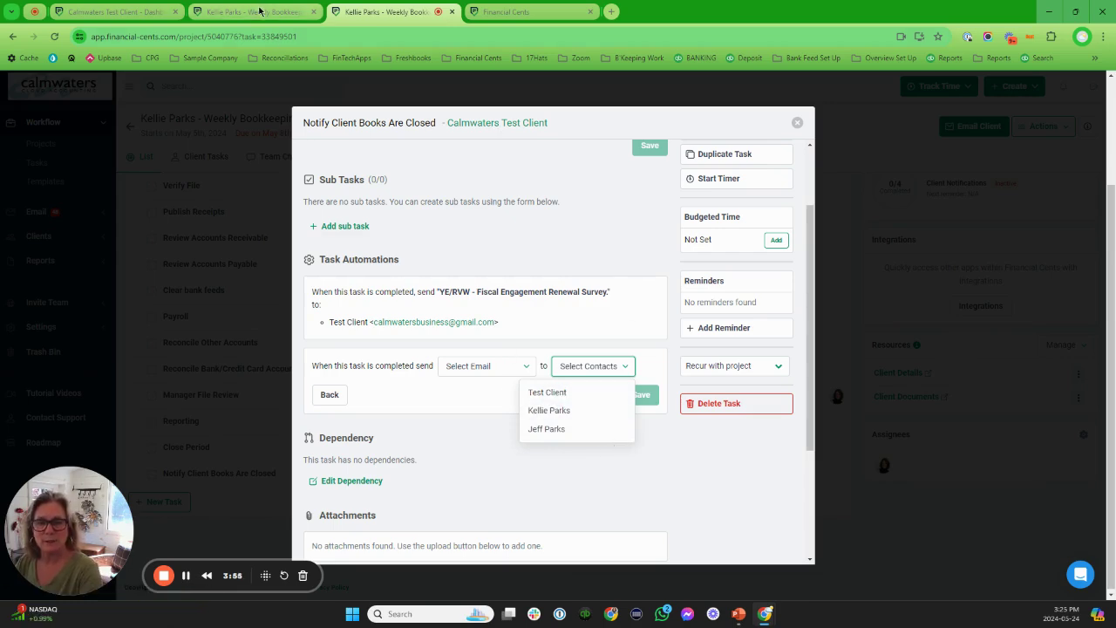
key("ctrl+shift+Tab")
Close the leftover task dialogs in both project tabs and show the project's four Client Tasks.
left_click(798, 124)
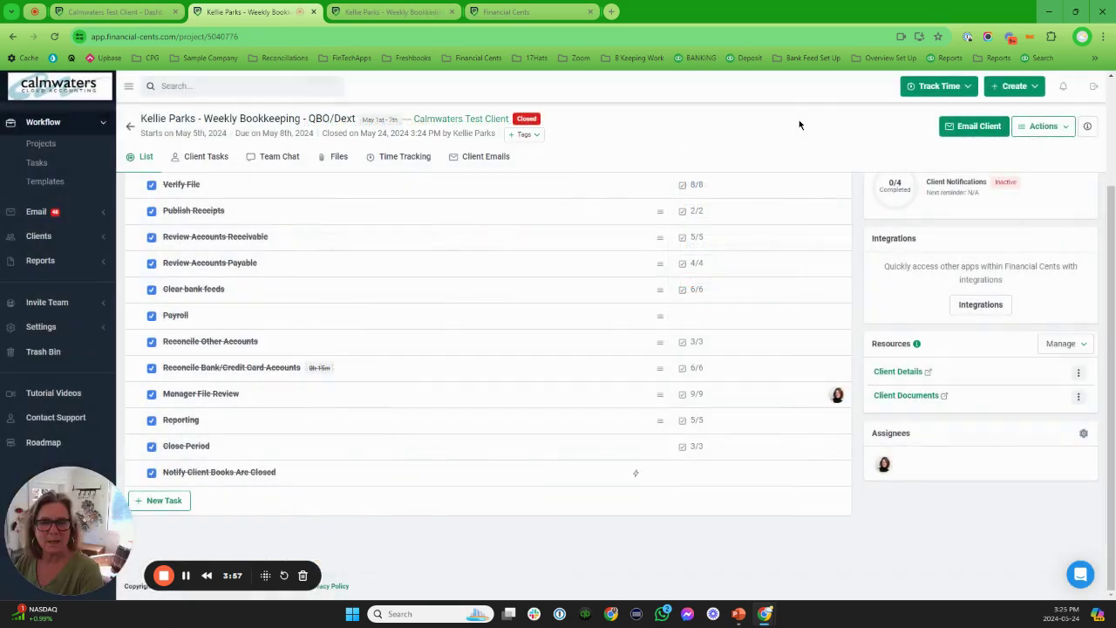
scroll(252, 338, "up", 2)
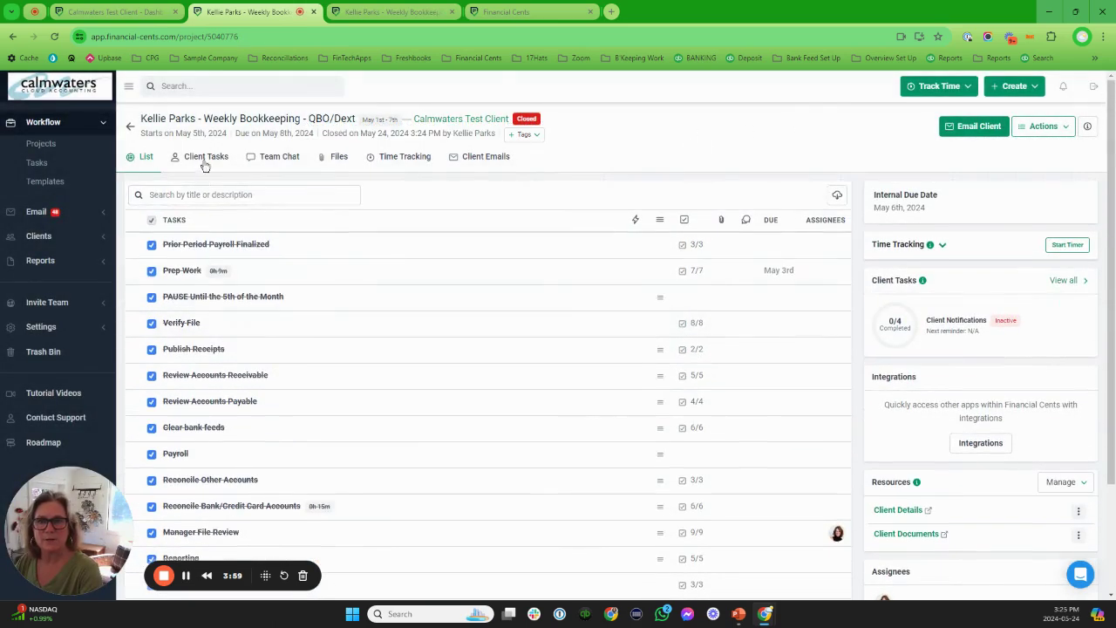
left_click(380, 12)
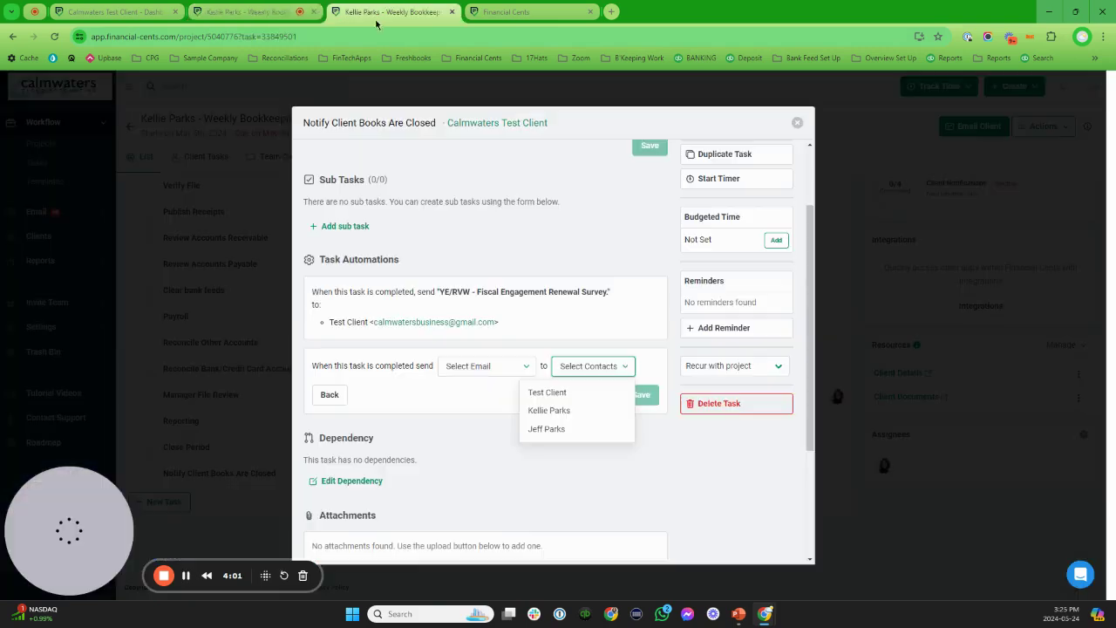
left_click(798, 123)
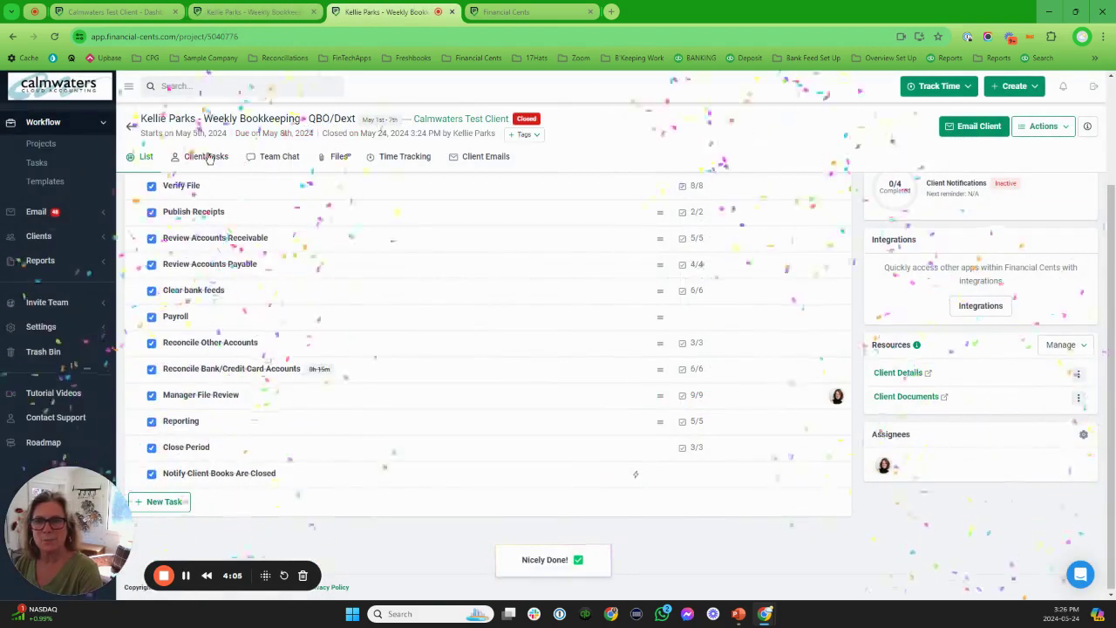
left_click(202, 157)
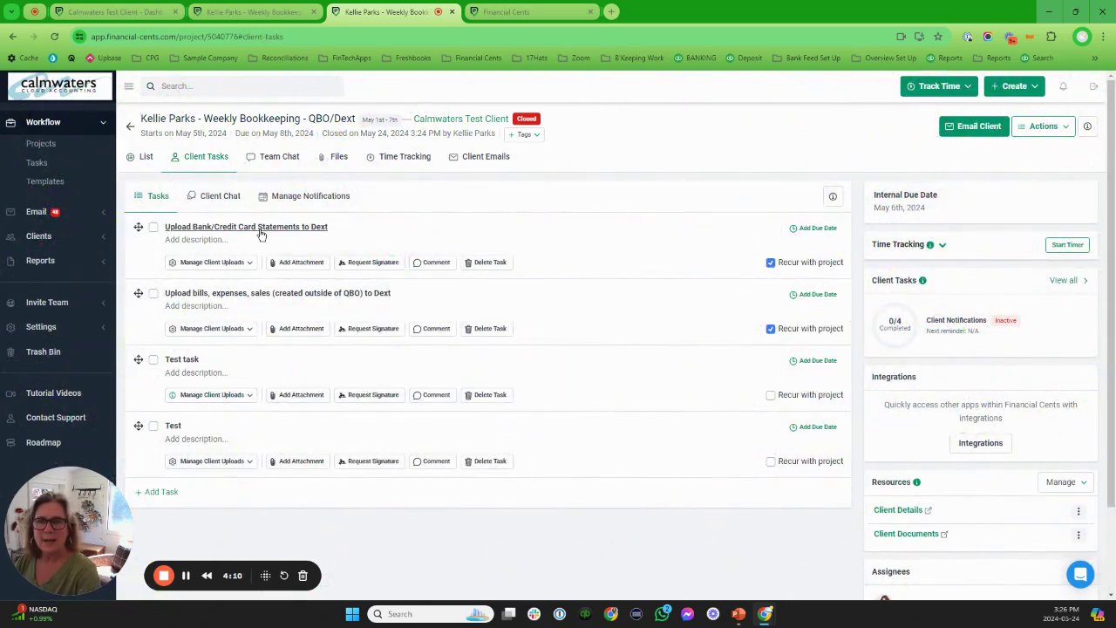
left_click(248, 266)
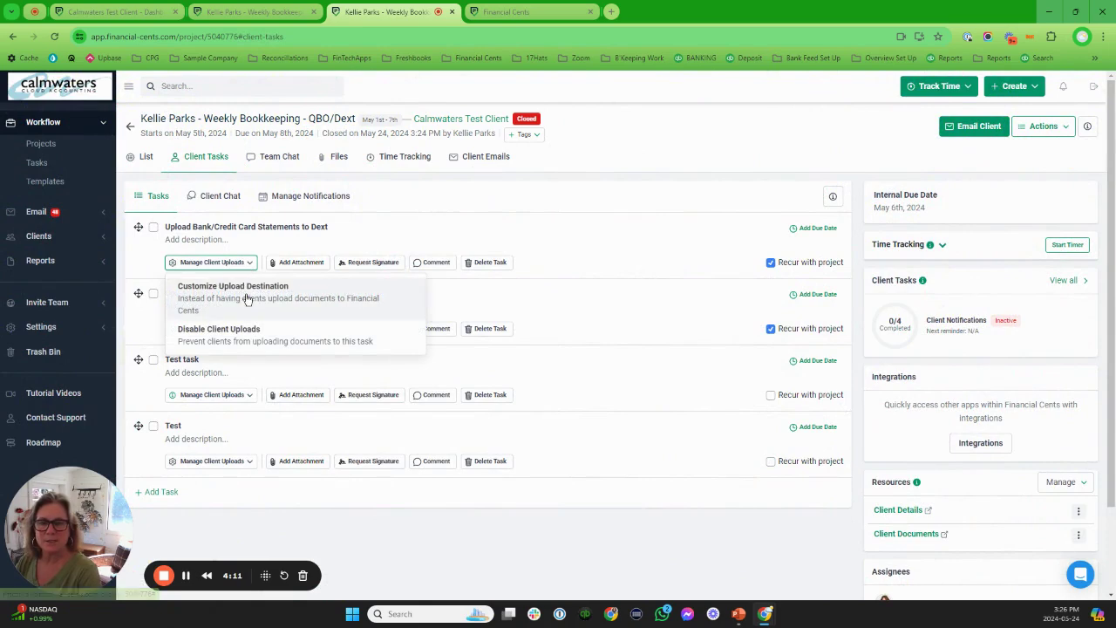
left_click(246, 295)
left_click(504, 337)
left_click(428, 347)
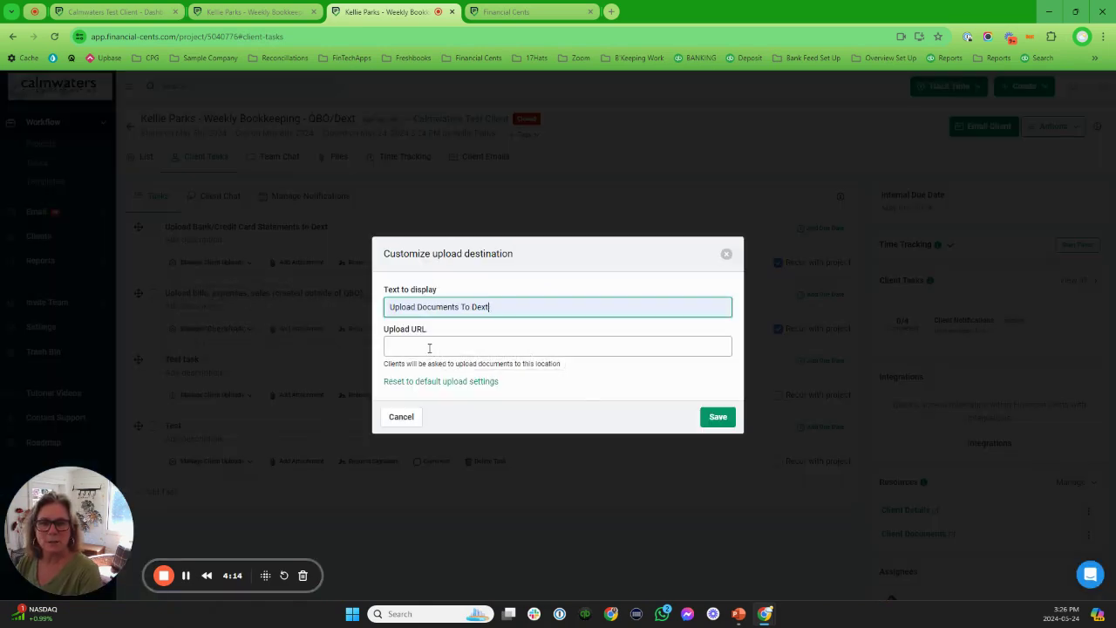
left_click(489, 376)
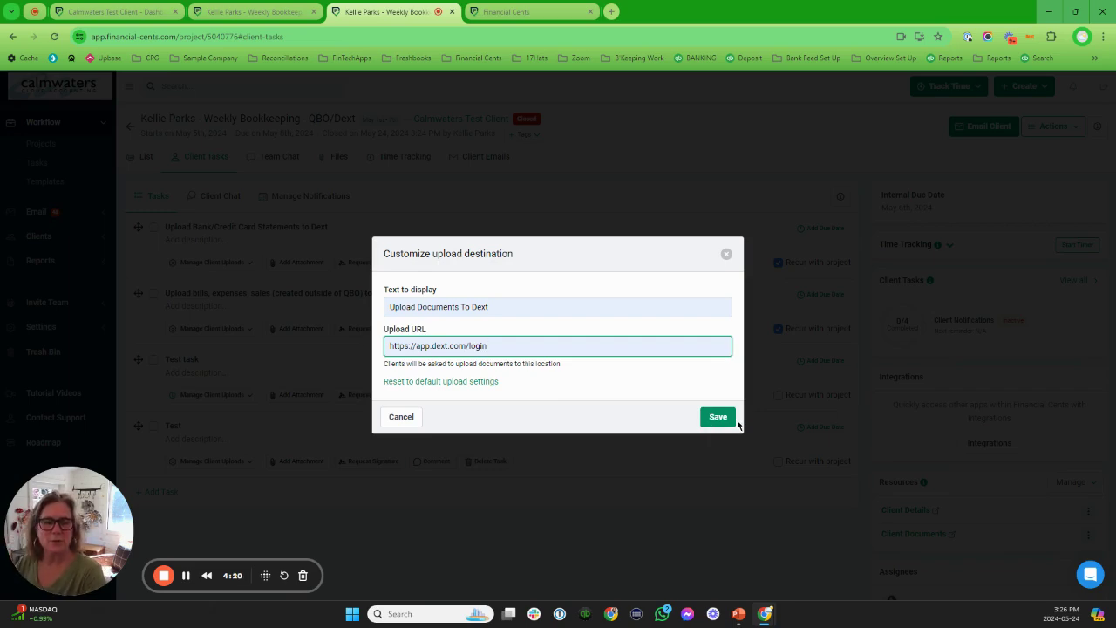
left_click(714, 418)
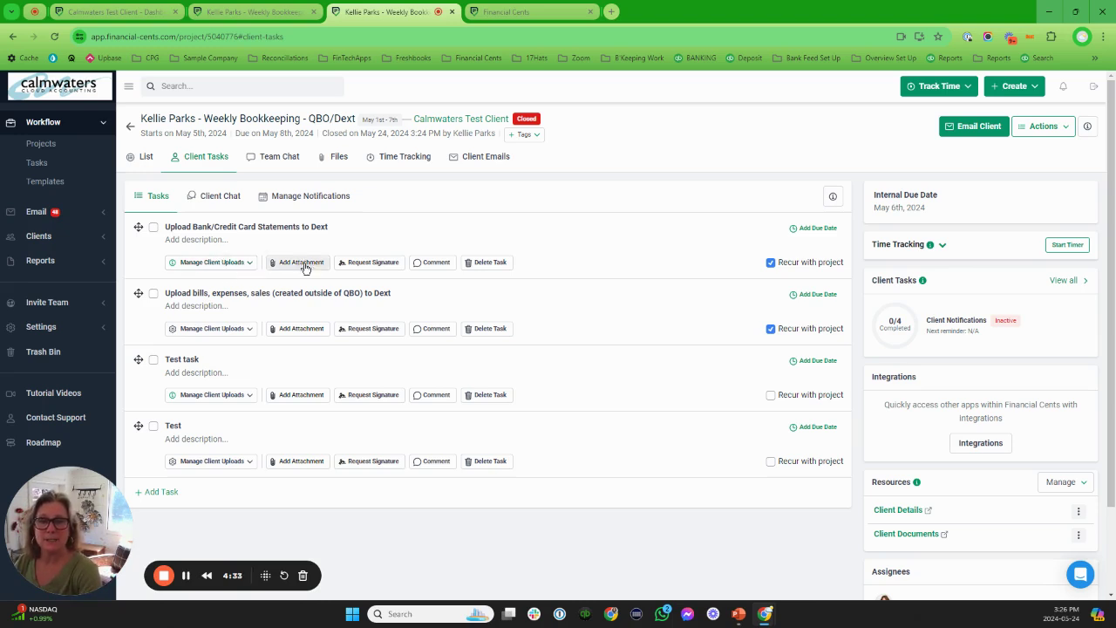
Add a fifth client task named 'test' that does not recur with the project.
left_click(436, 262)
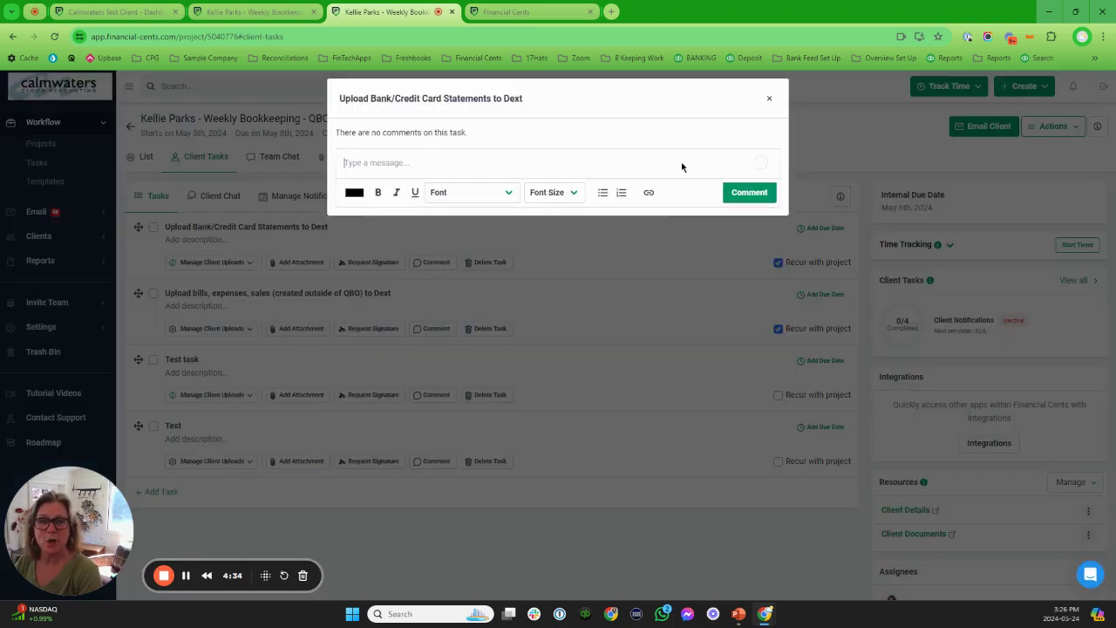
left_click(771, 100)
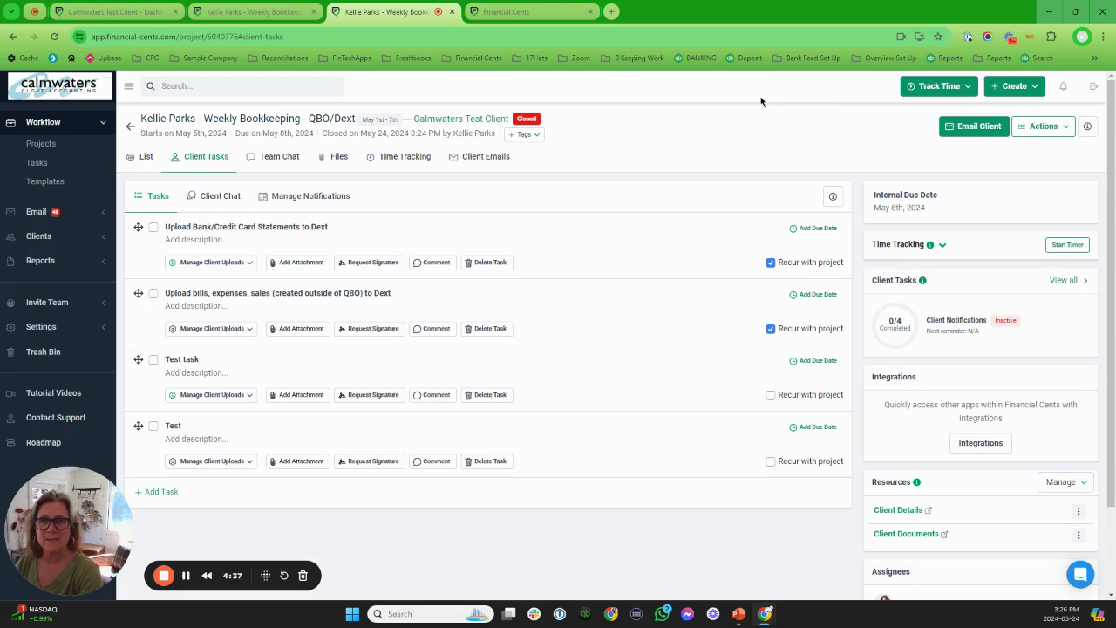
left_click(159, 492)
type("test")
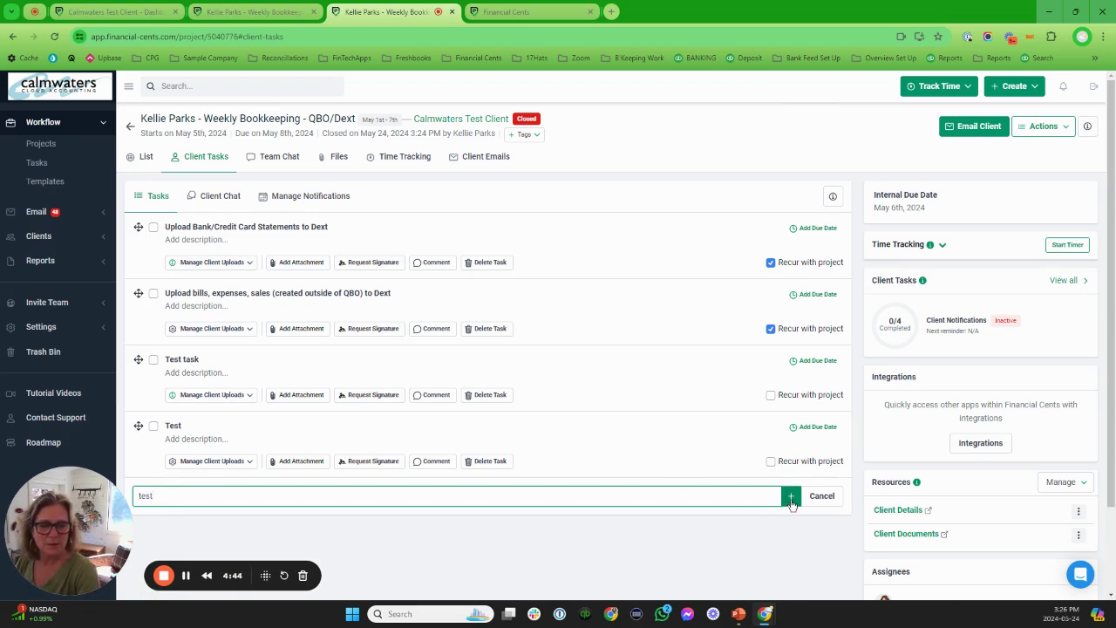
left_click(790, 499)
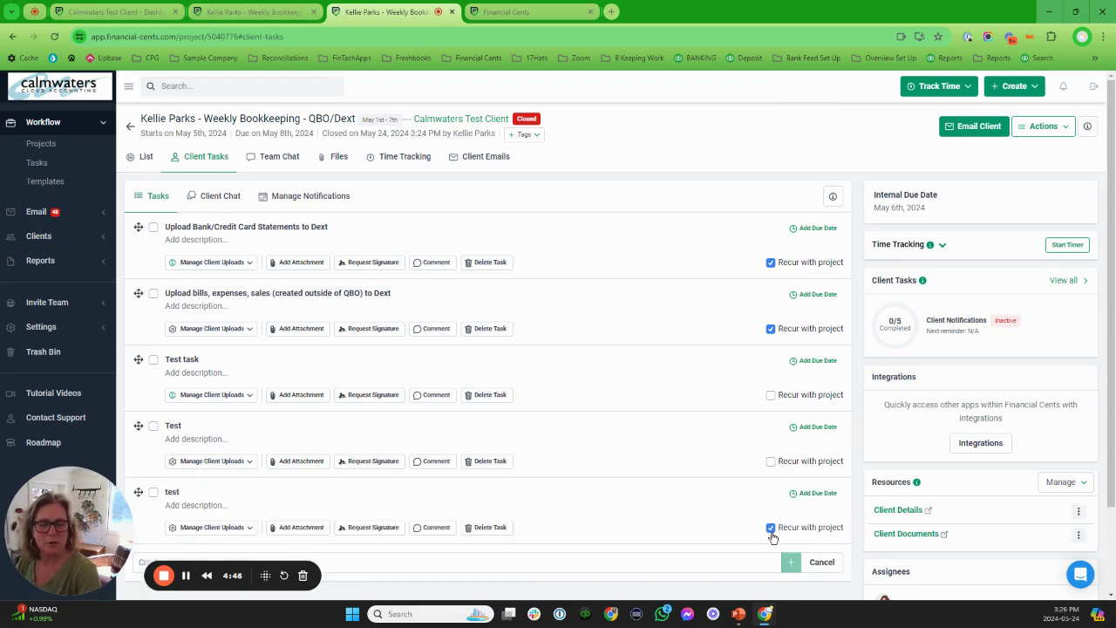
left_click(771, 529)
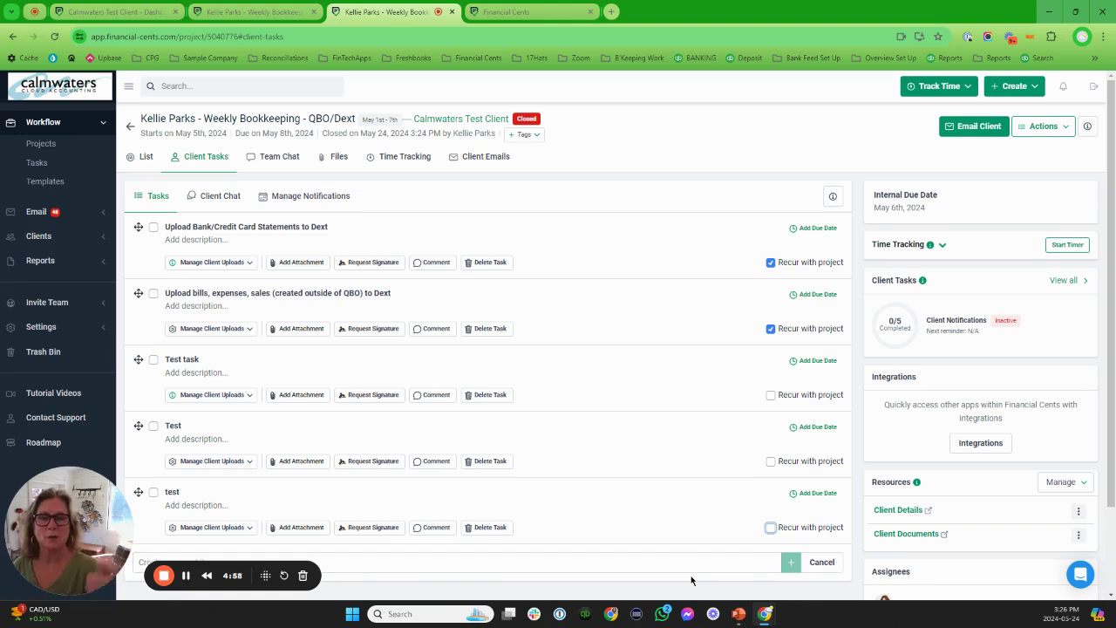
left_click(315, 197)
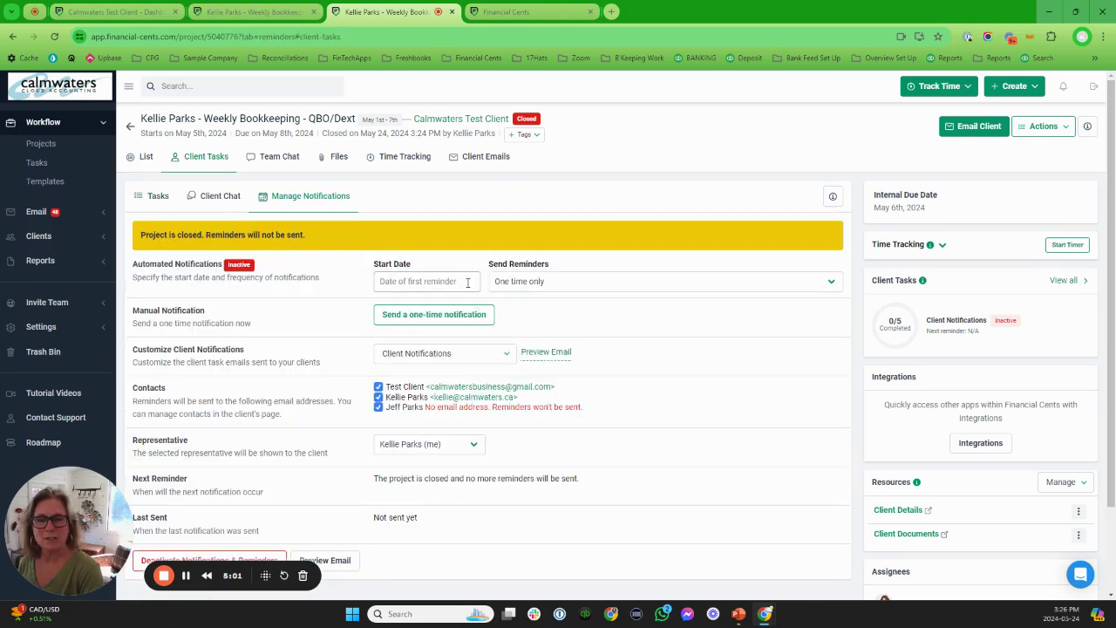
left_click(465, 282)
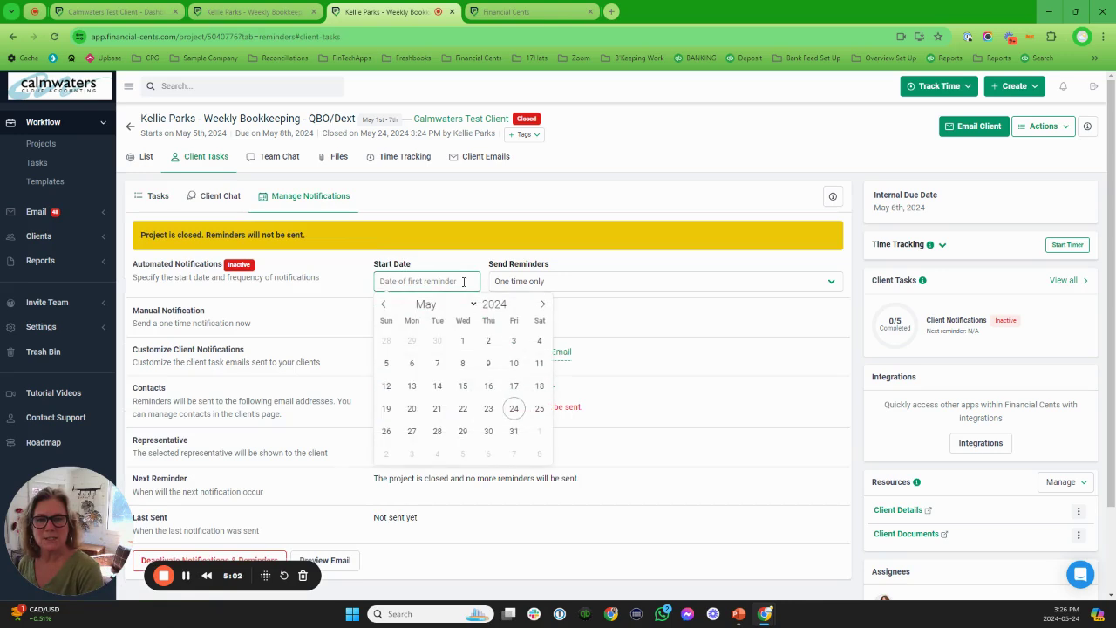
left_click(549, 287)
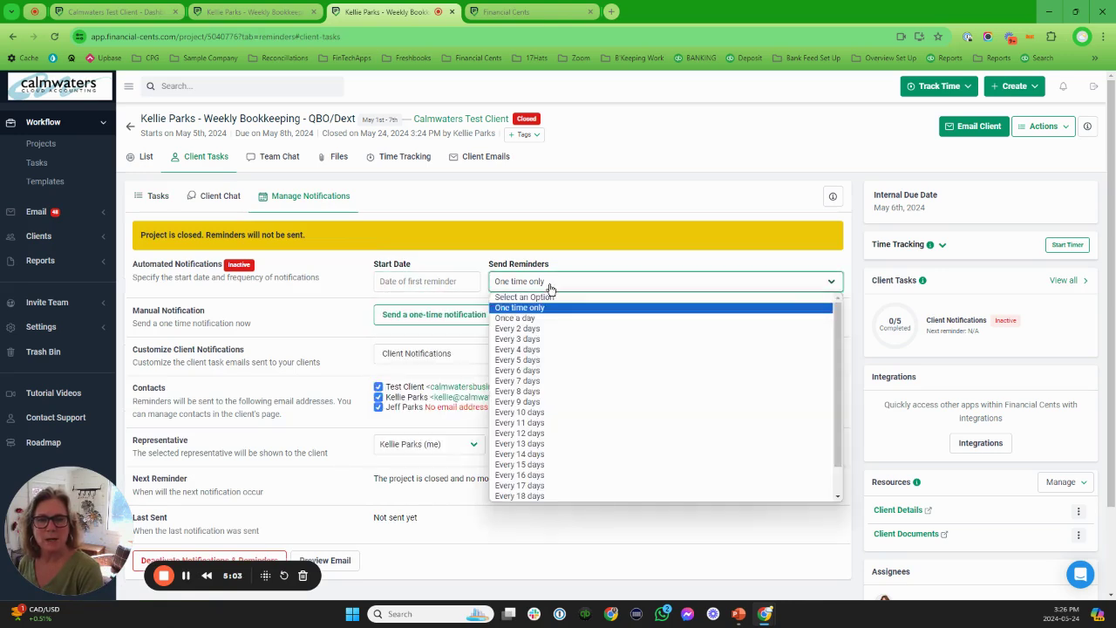
left_click(320, 323)
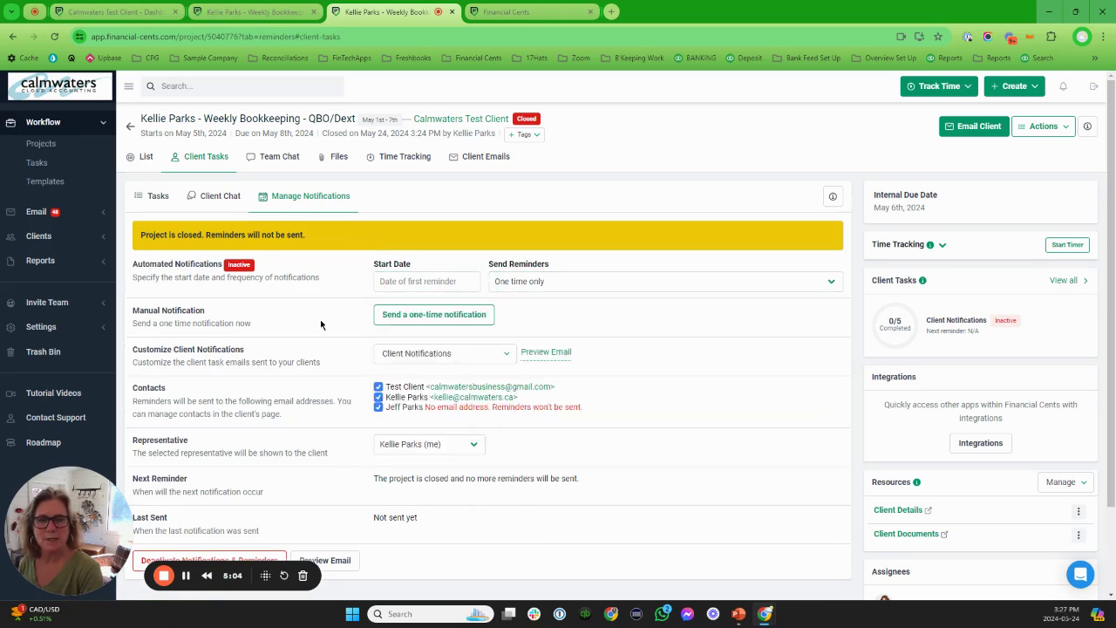
left_click(463, 358)
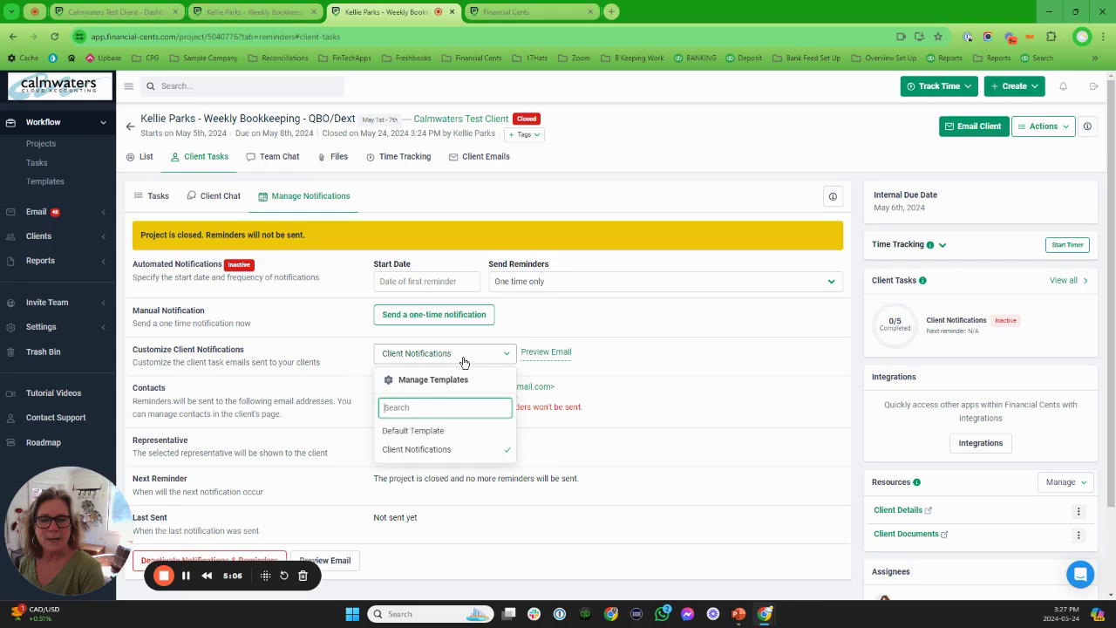
left_click(545, 356)
left_click(545, 353)
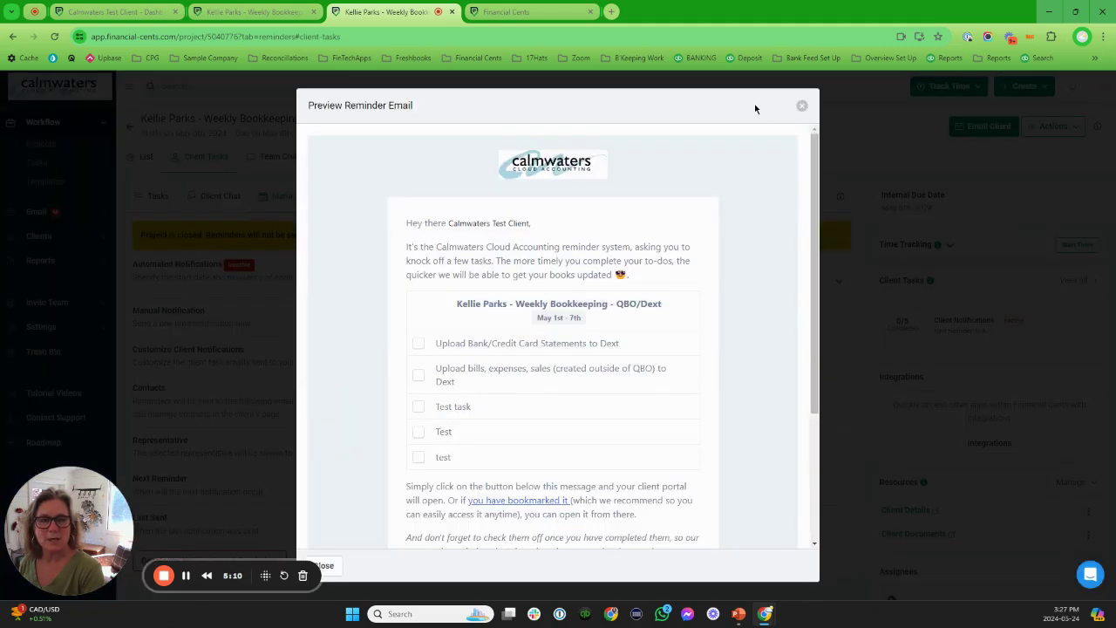
left_click(804, 106)
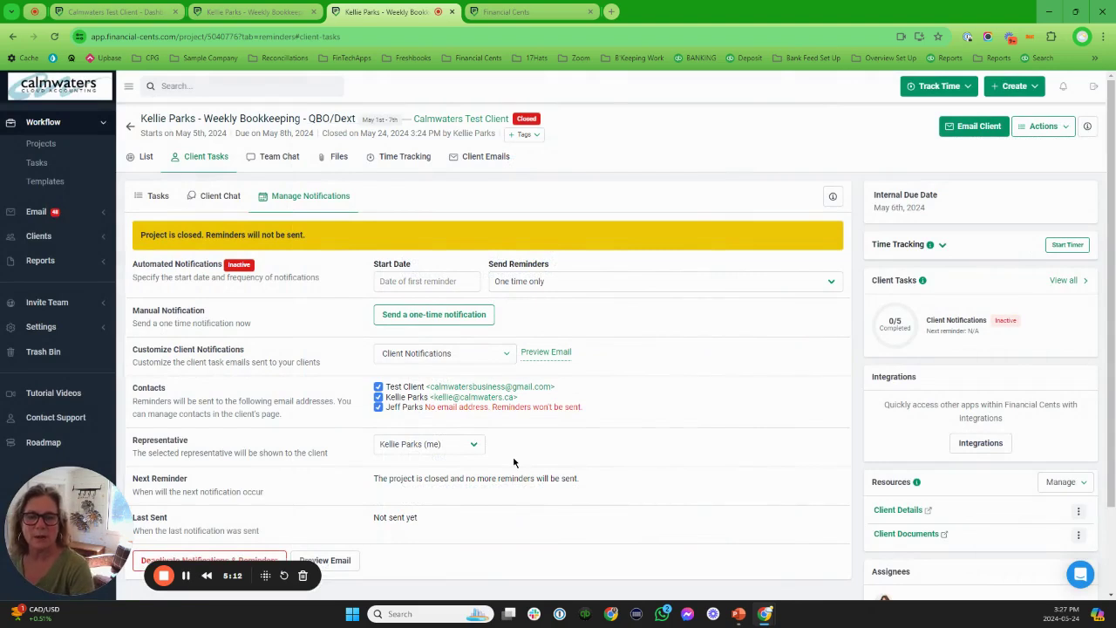
left_click(463, 446)
left_click(463, 450)
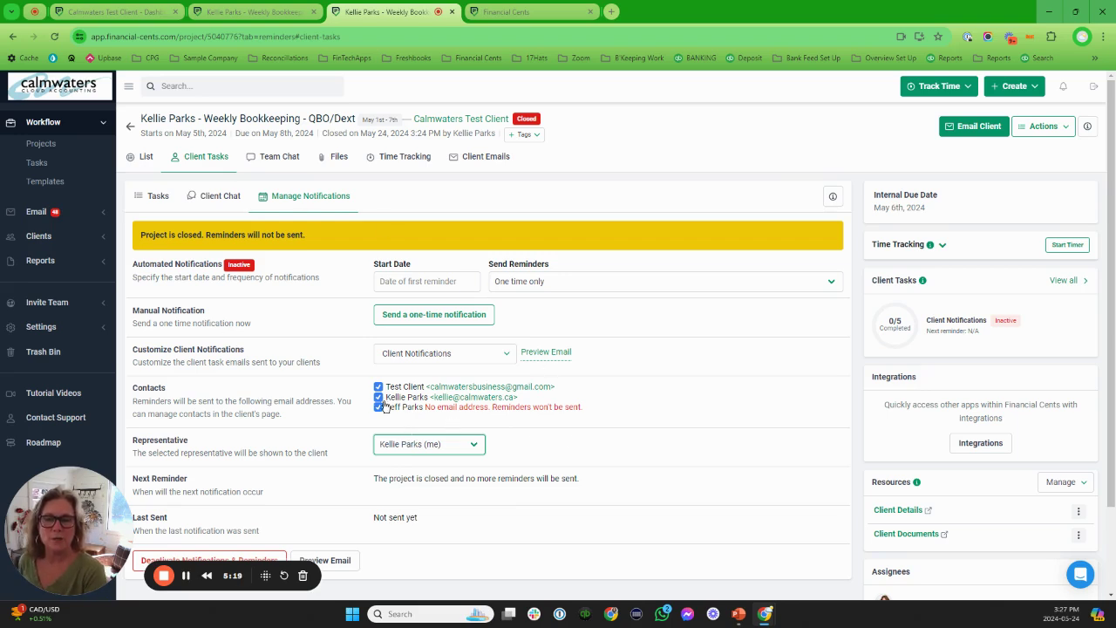
left_click(155, 197)
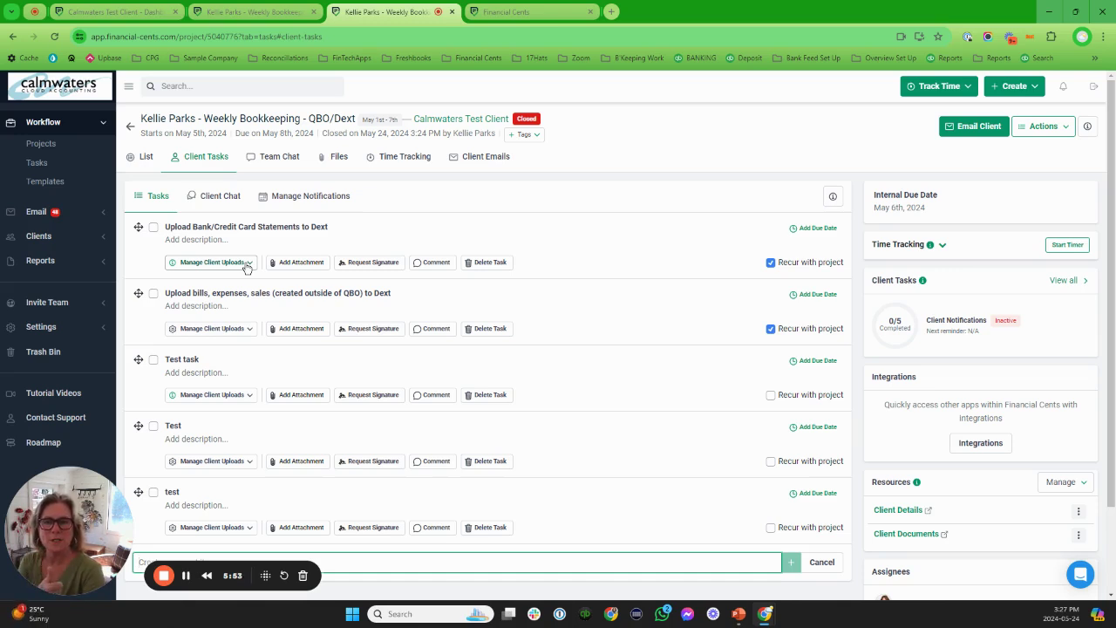
Check the project's empty Files tab, then return to the Calmwaters Test Client dashboard and clear the search.
left_click(337, 156)
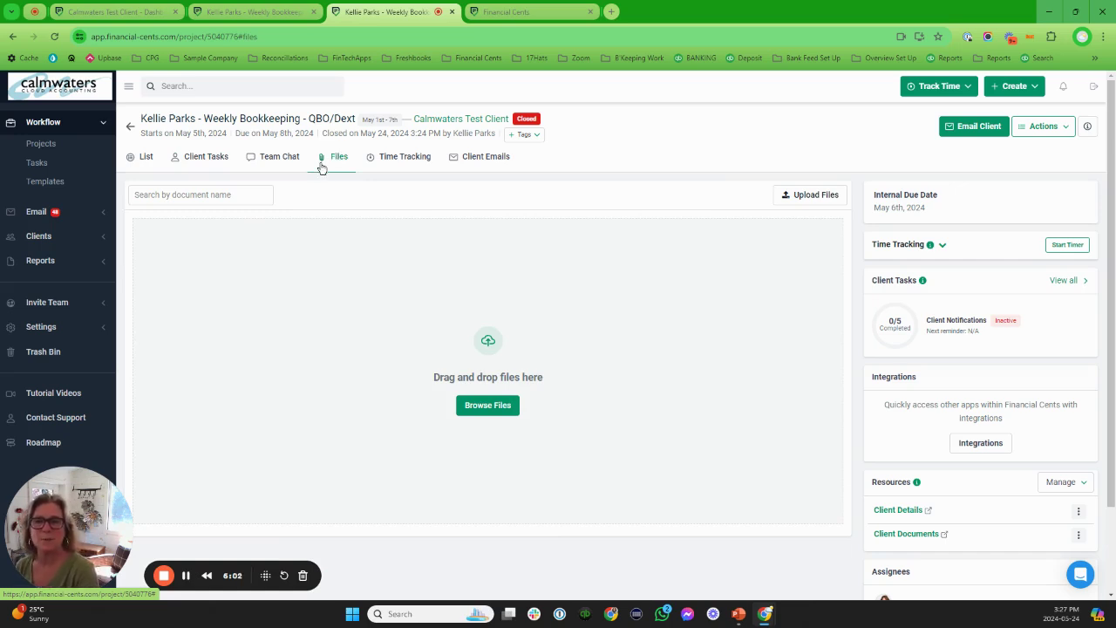
left_click(93, 13)
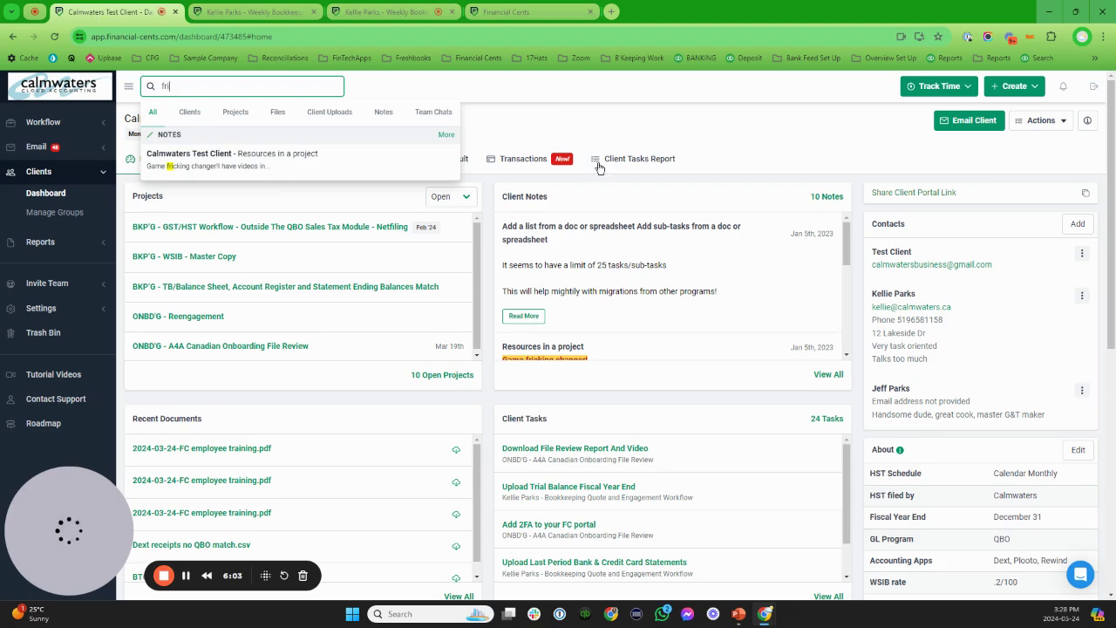
left_click(593, 132)
scroll(706, 453, "down", 2)
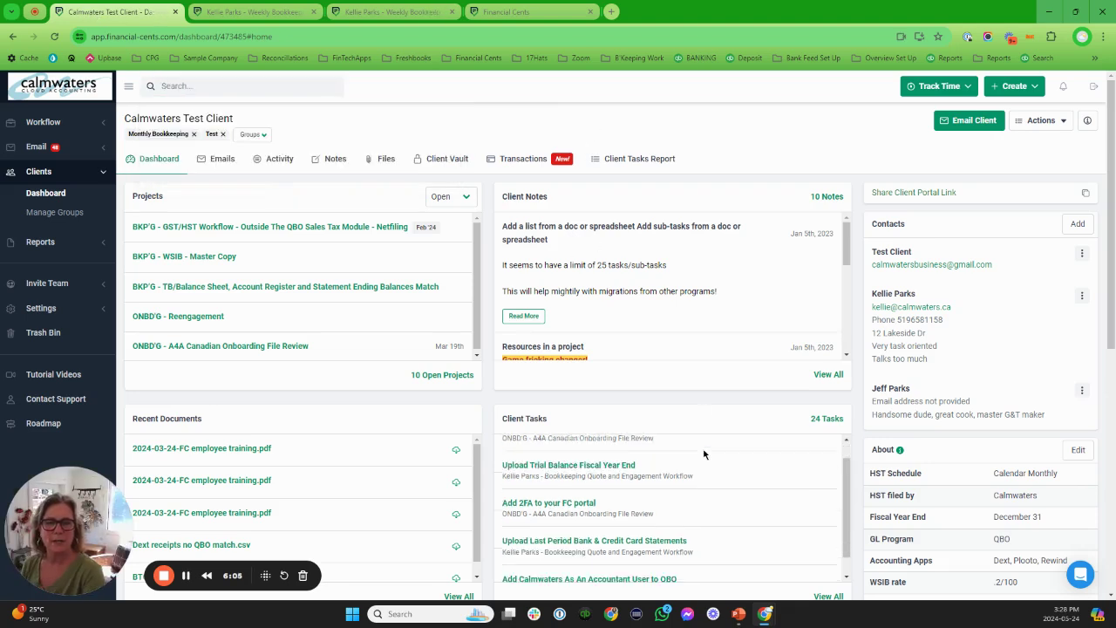